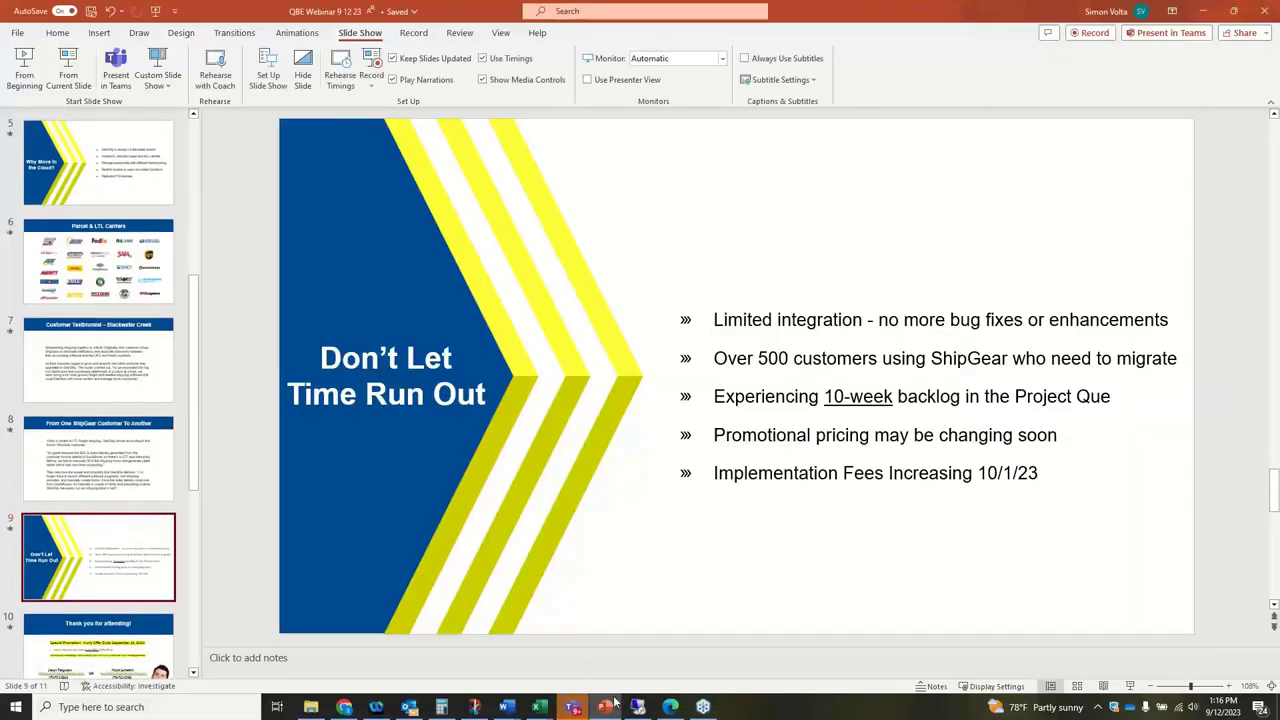
Unlock the remote sales workstation by entering its Windows password
click(640, 612)
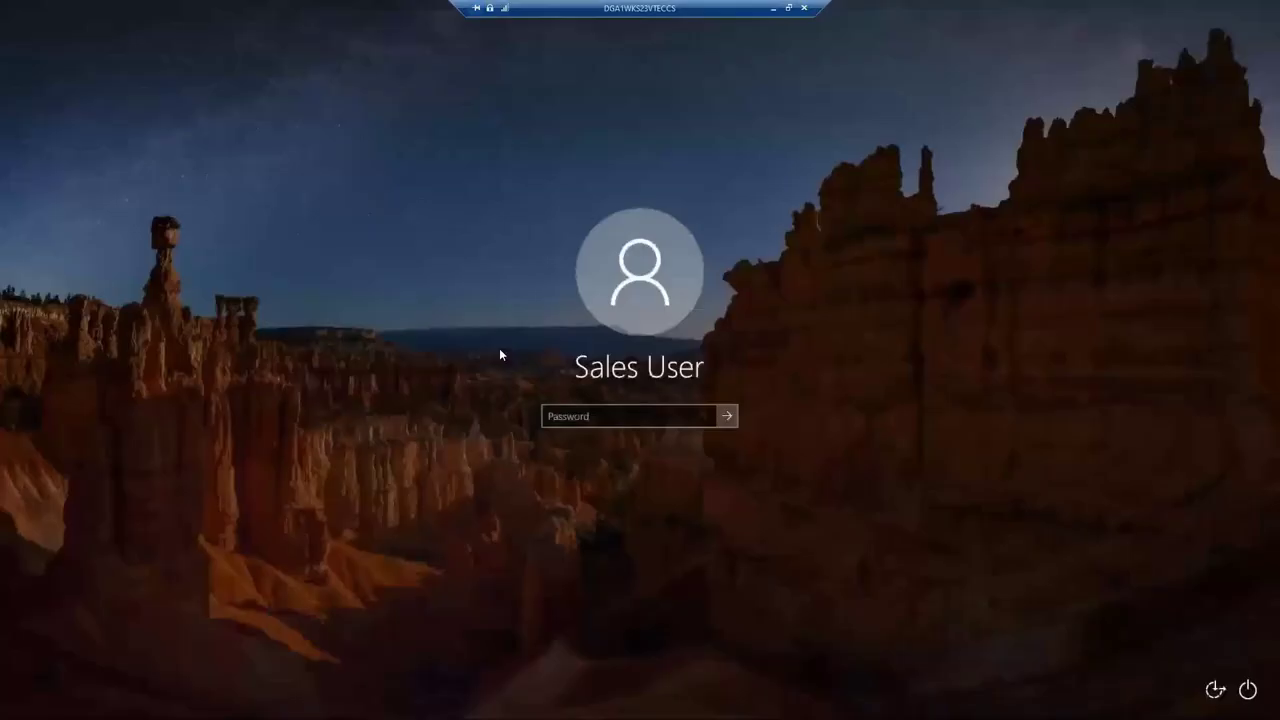
click(590, 415)
text(•)
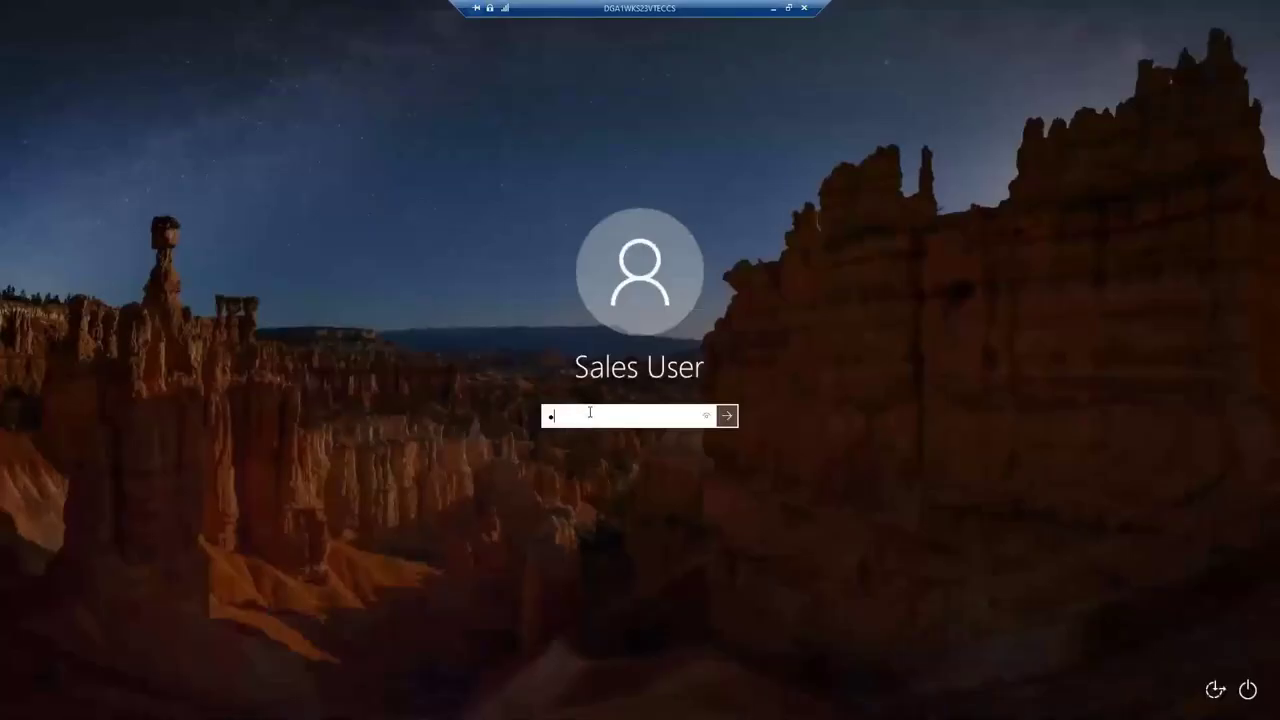
text(••••••)
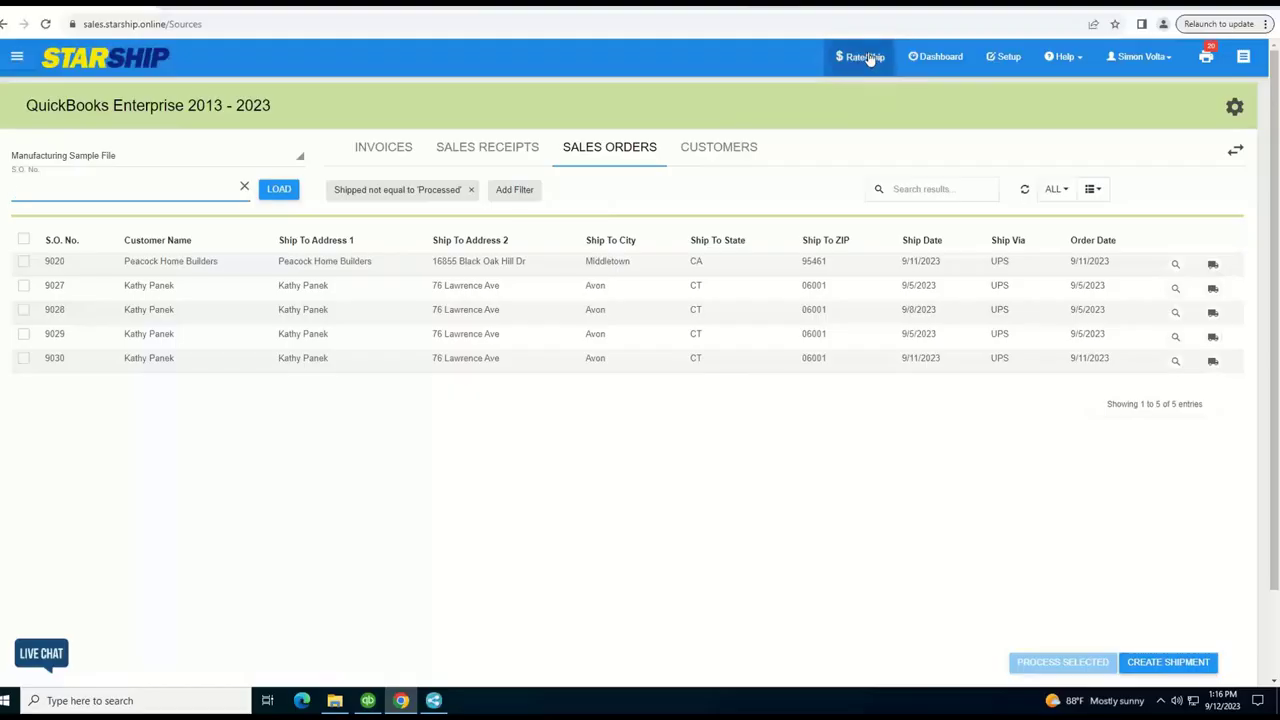
Fill in the StarShip login page with the SMB Warehouse user ID and password
click(866, 54)
click(603, 319)
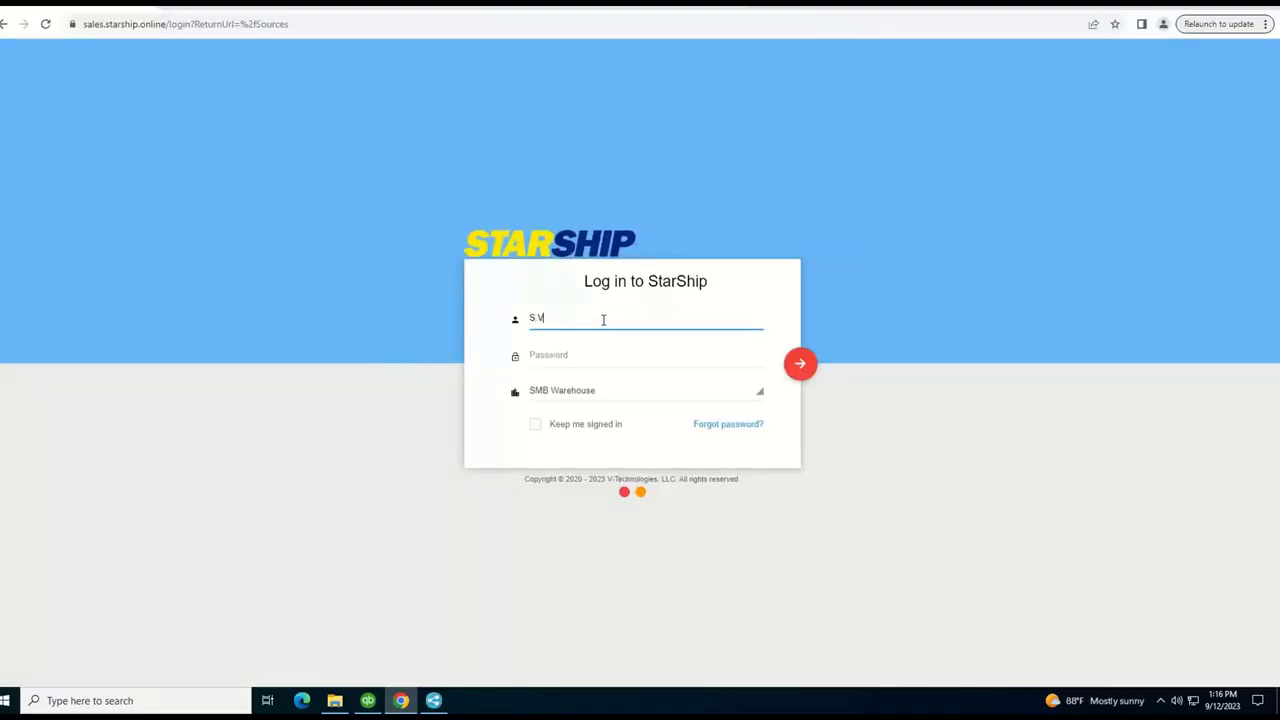
key(Tab)
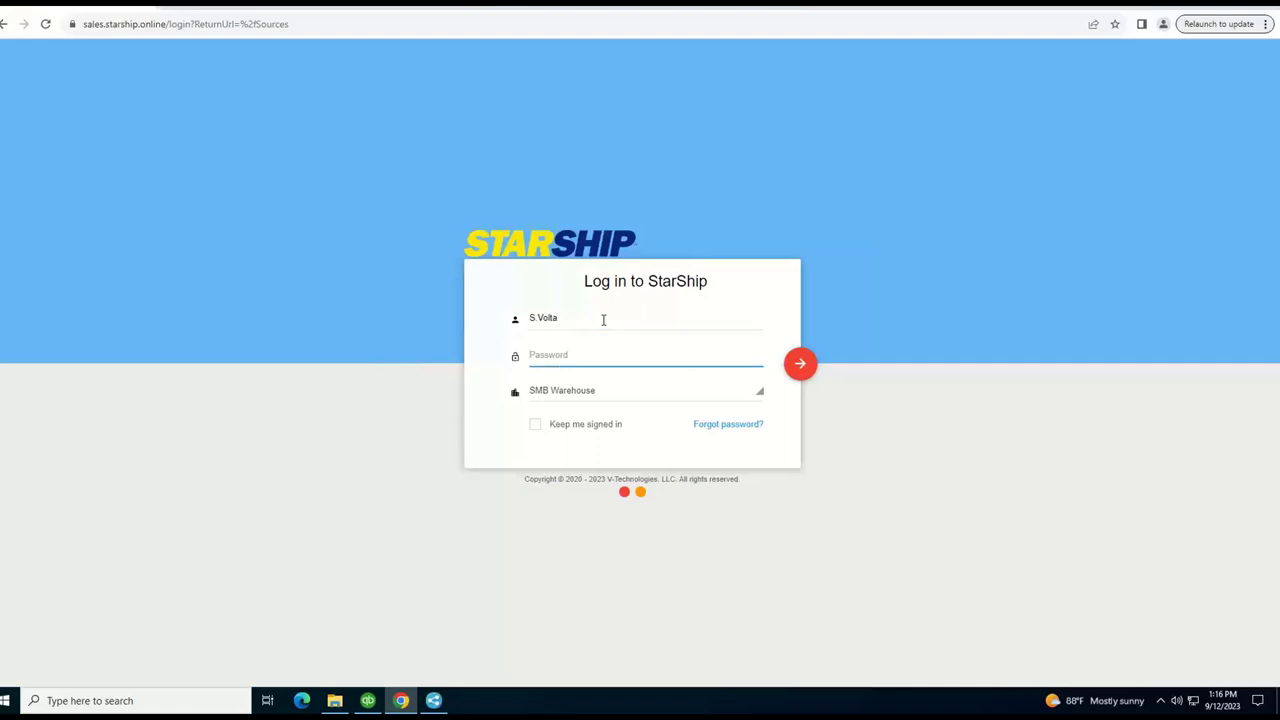
text(**************)
Submit the StarShip login to reach the QuickBooks Enterprise sales orders list
key(Return)
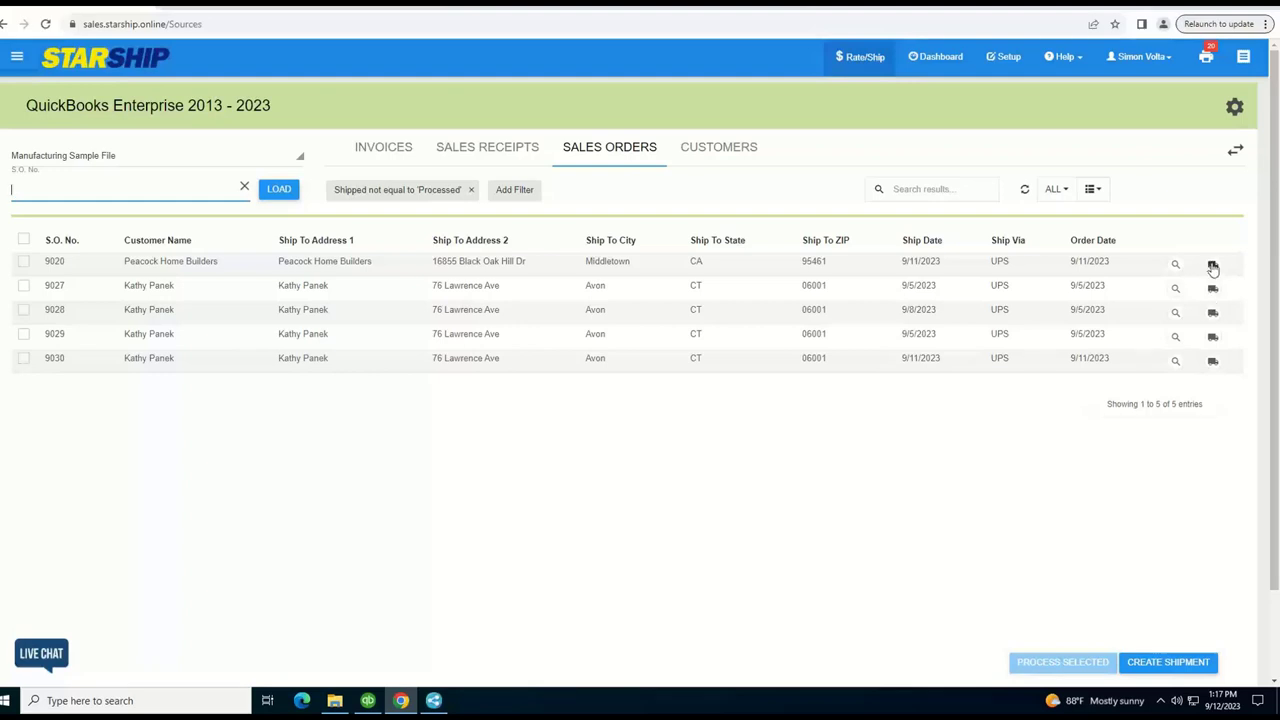
Start a New Parcel Shipment from the ship icon on sales order 9020
click(1212, 264)
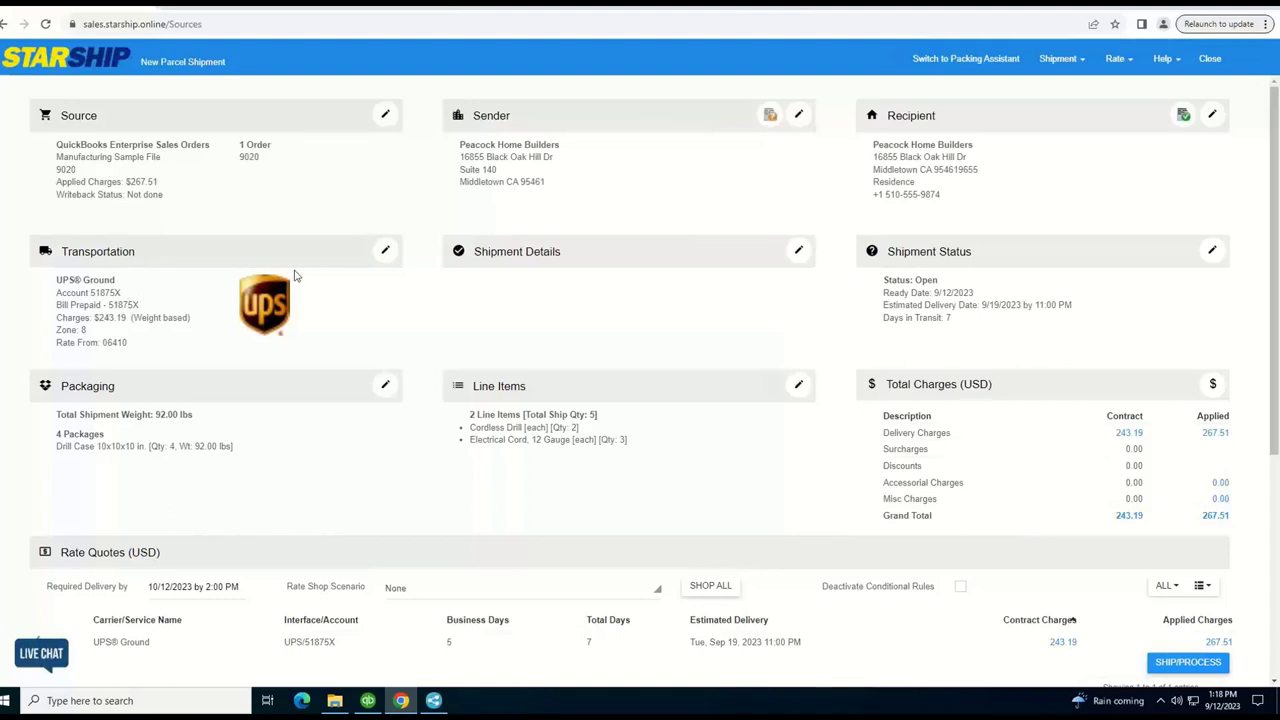
click(385, 250)
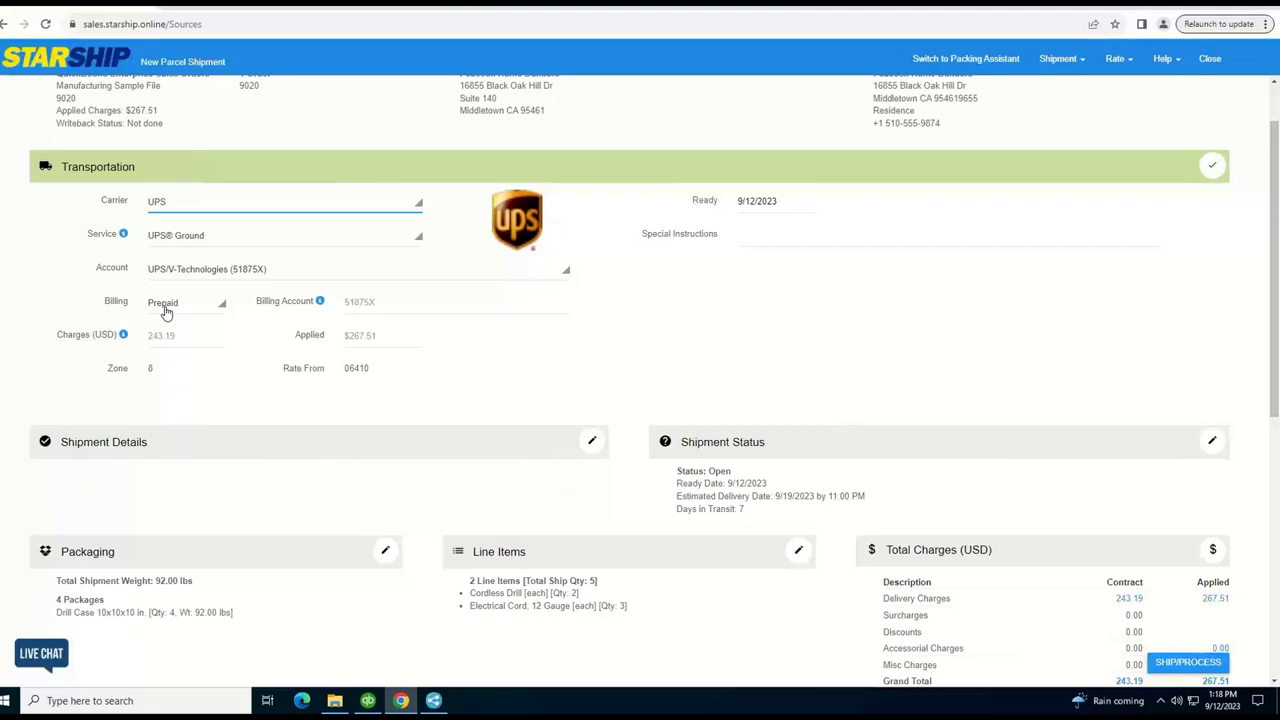
click(166, 313)
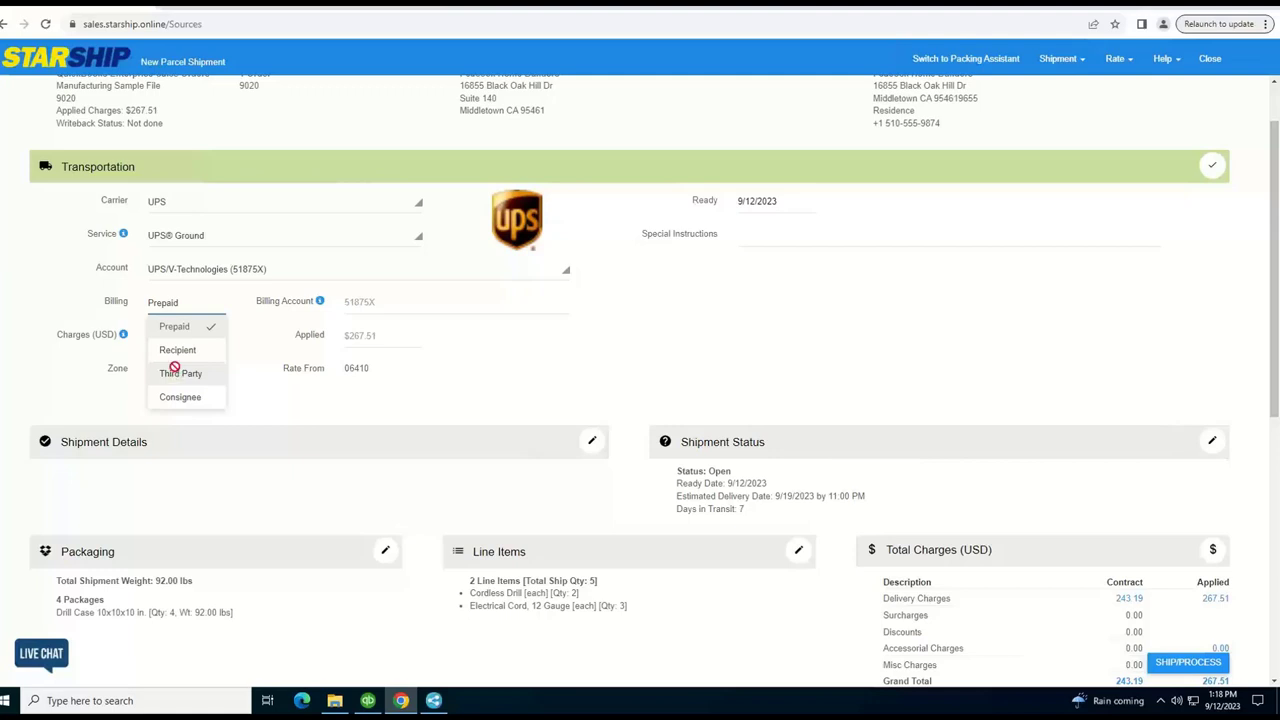
click(176, 373)
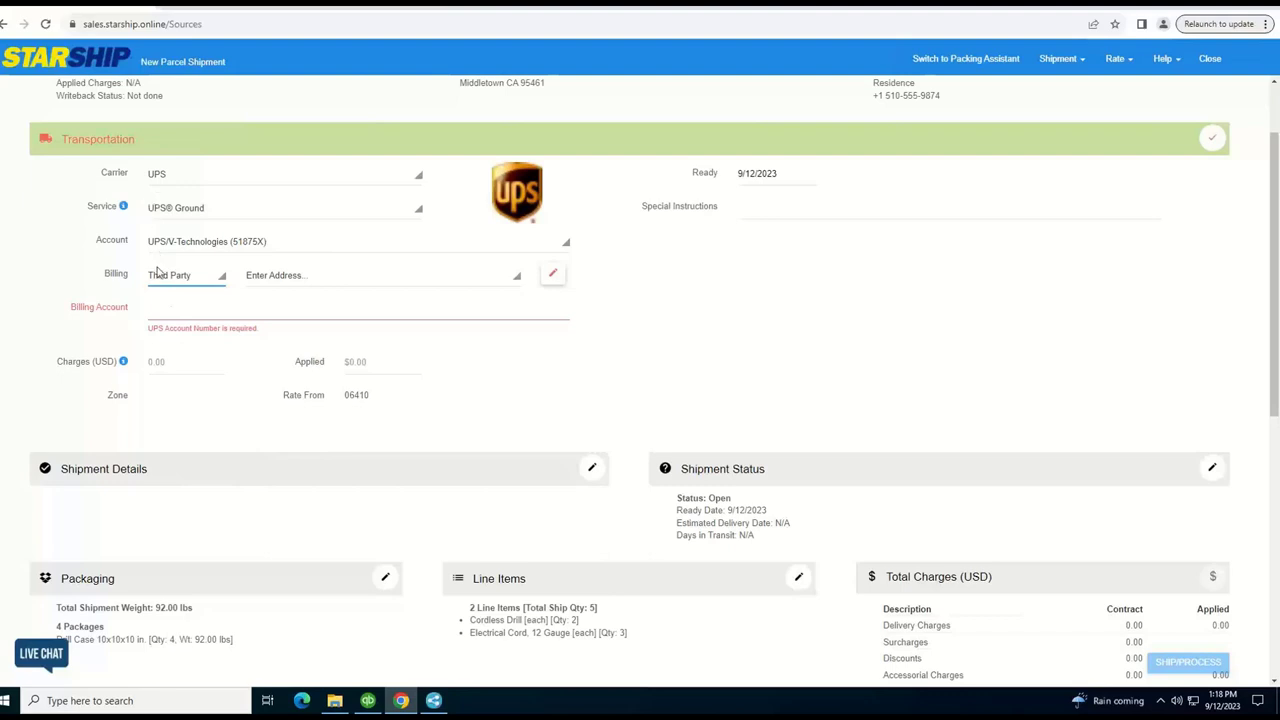
click(160, 275)
click(173, 300)
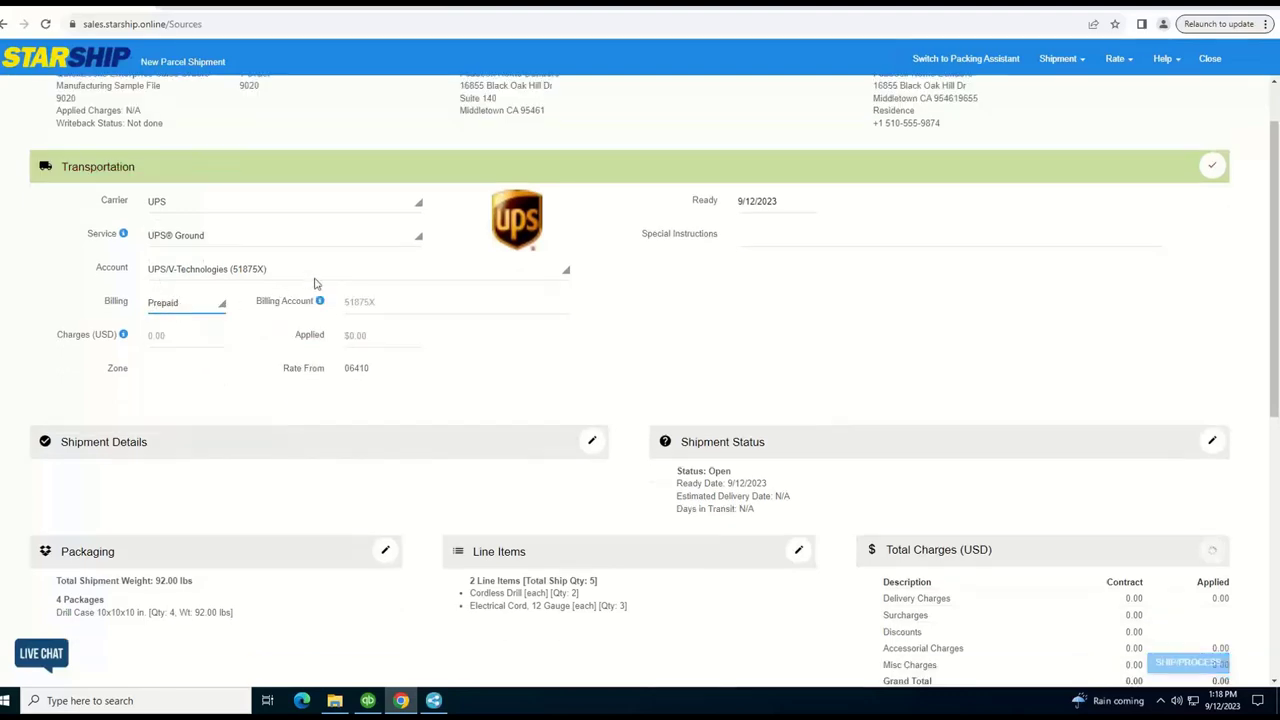
click(1209, 169)
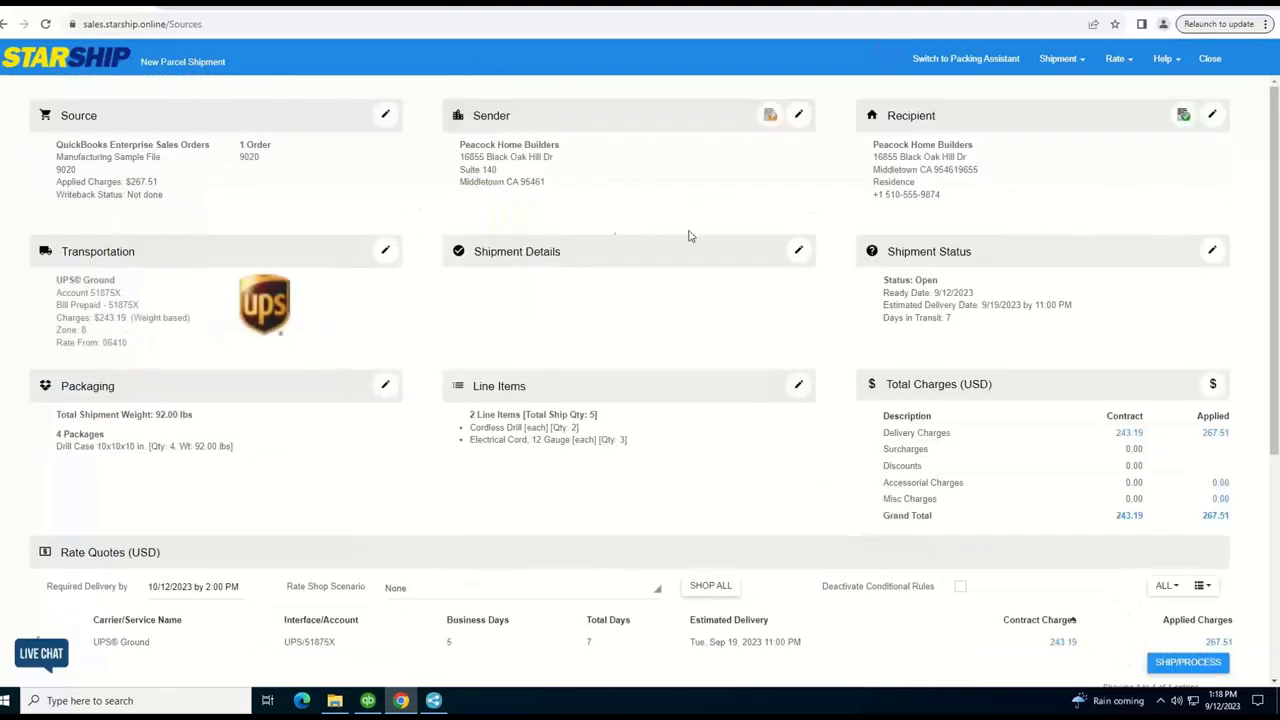
Open the Shipment Details options for order 9020 to see Insurance, C.O.D. and Saturday delivery
click(798, 250)
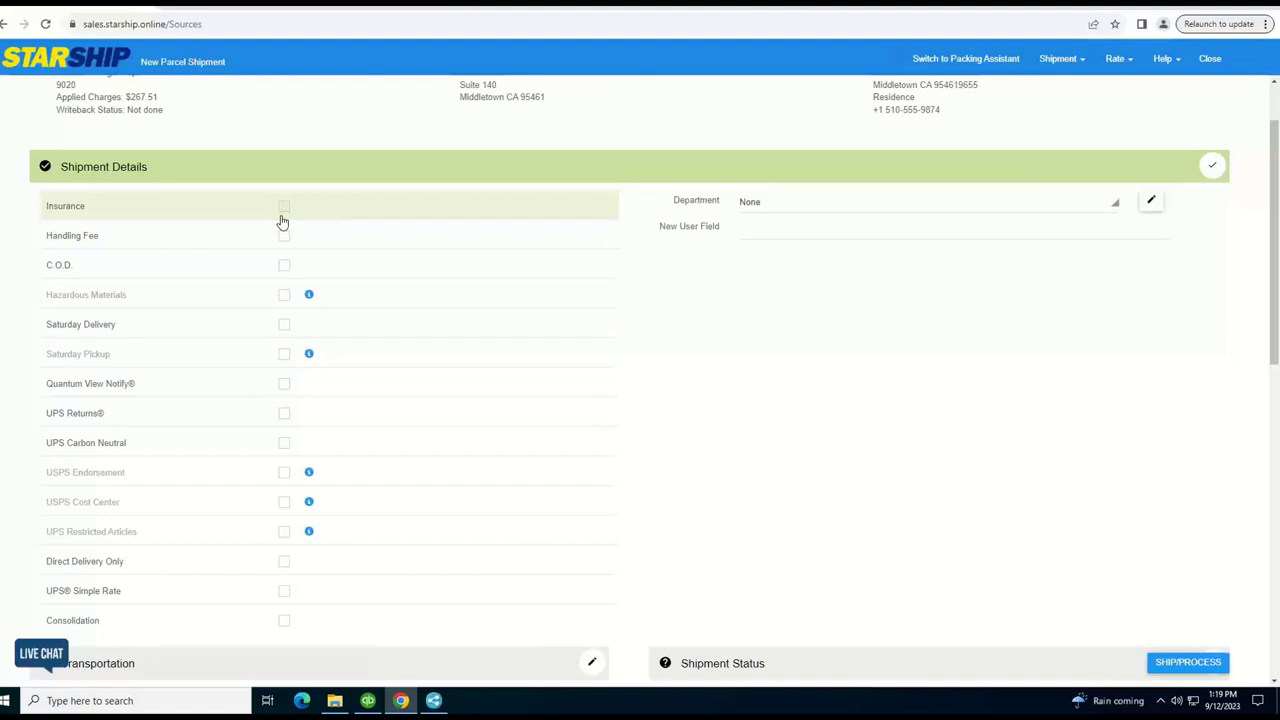
Close Shipment Details unchanged and expand all four Drill Case packages in Packaging
click(1212, 166)
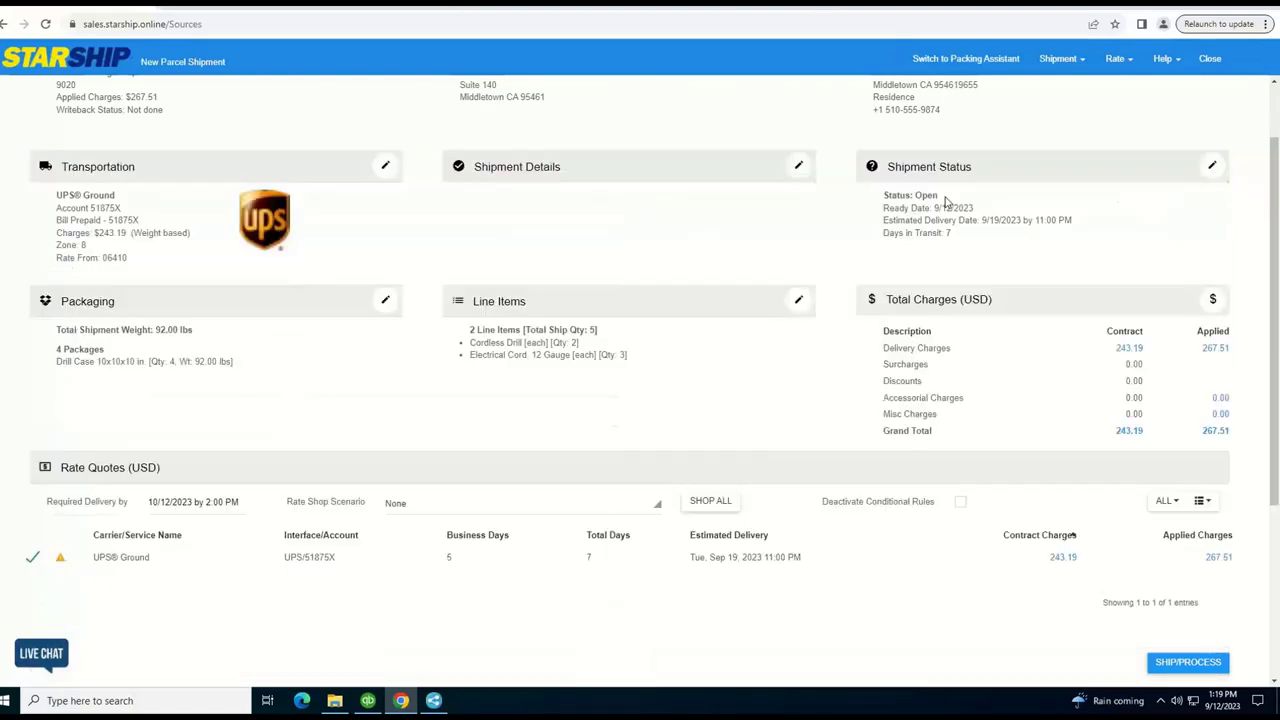
click(385, 303)
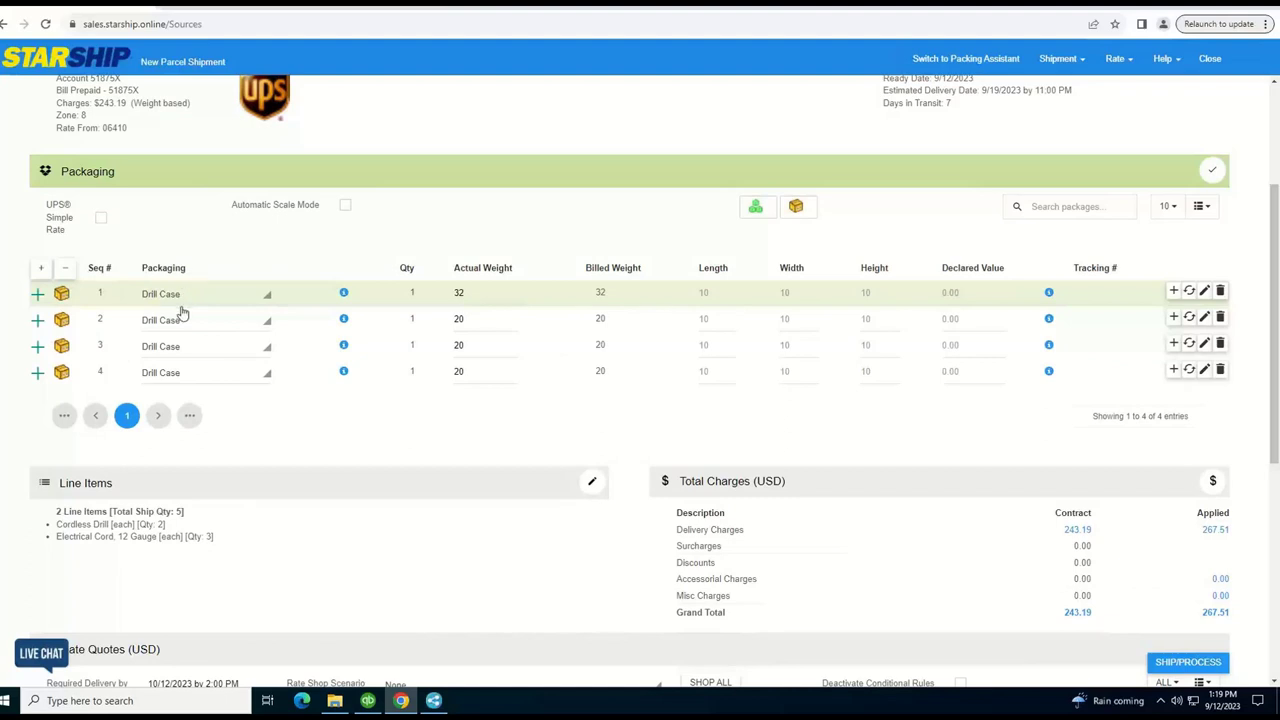
click(180, 296)
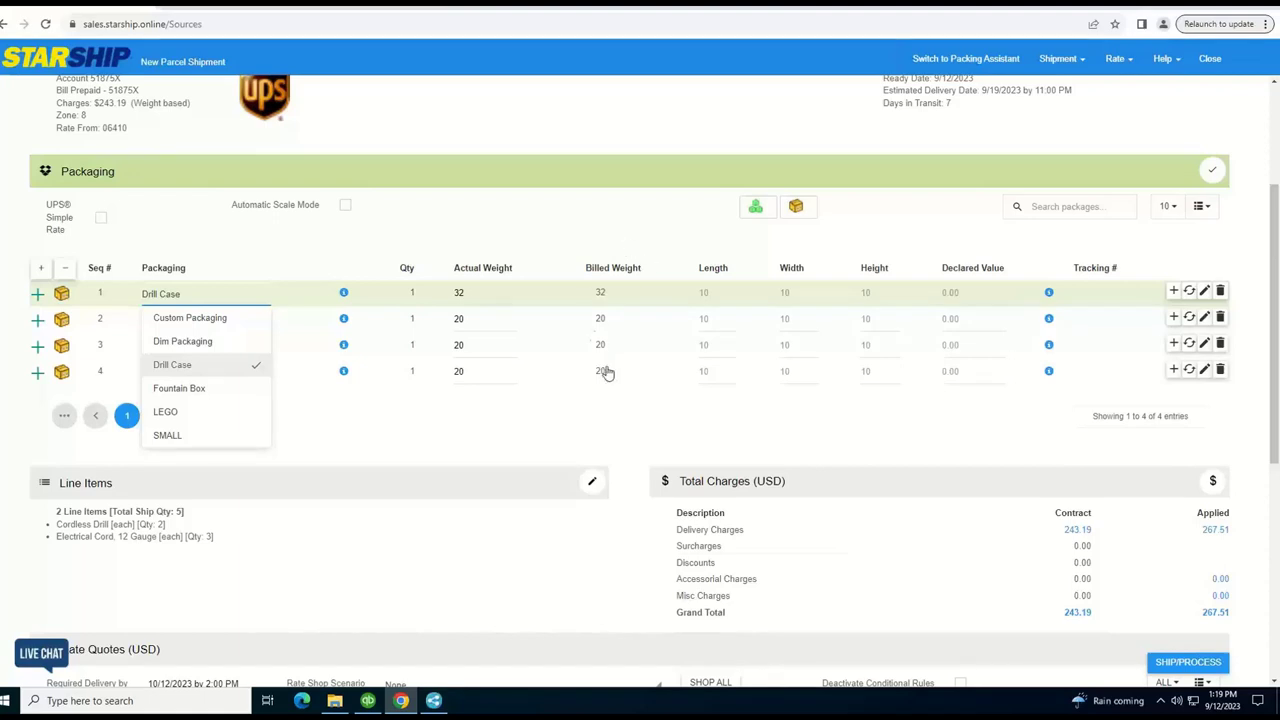
click(37, 298)
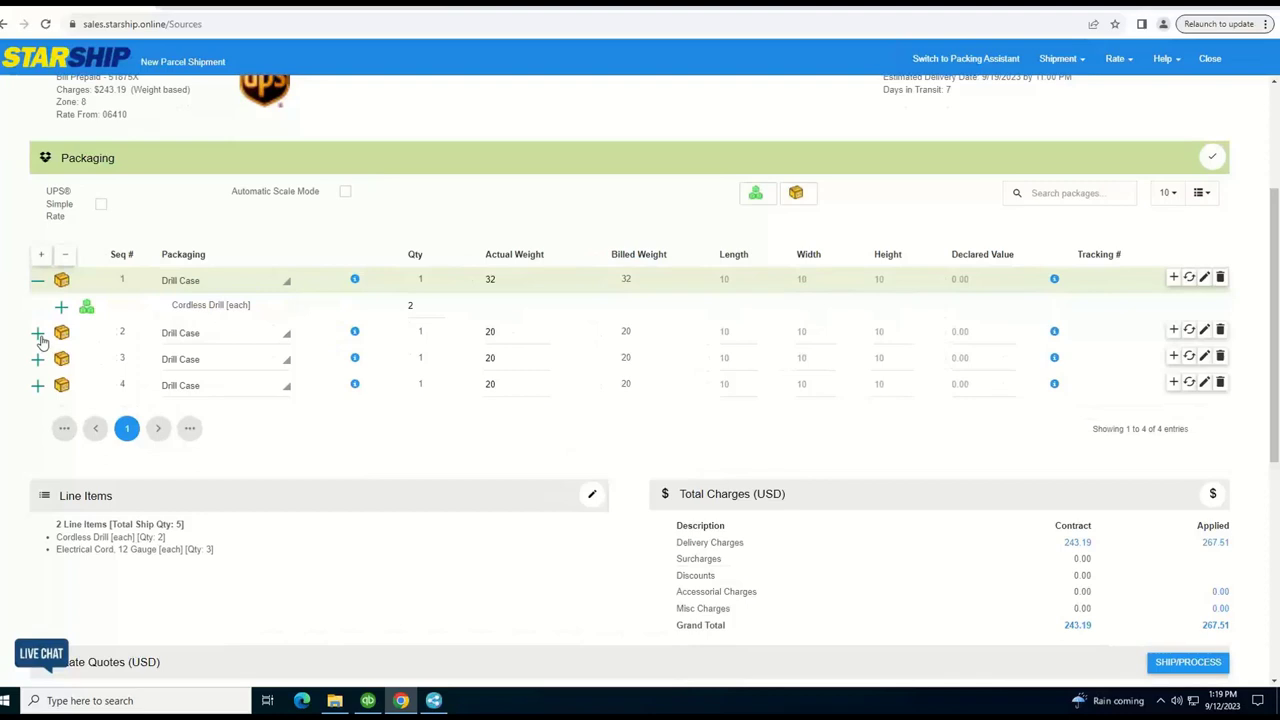
click(39, 335)
click(37, 366)
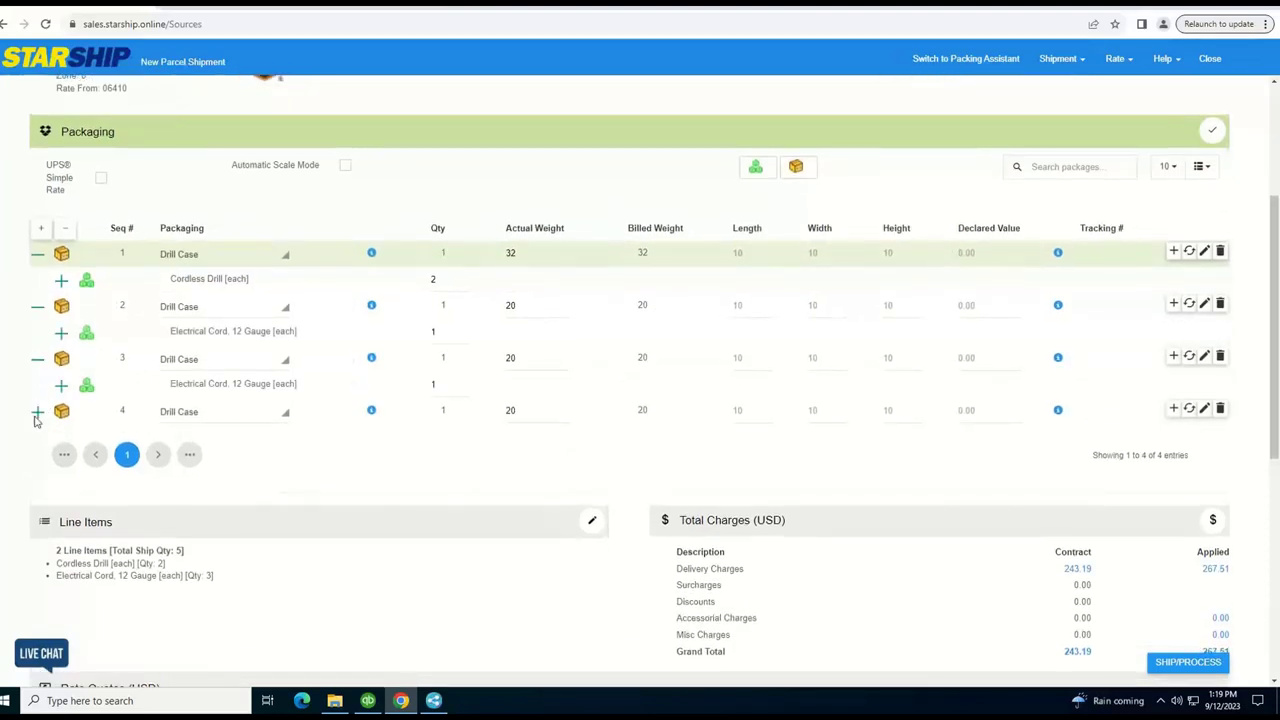
click(37, 413)
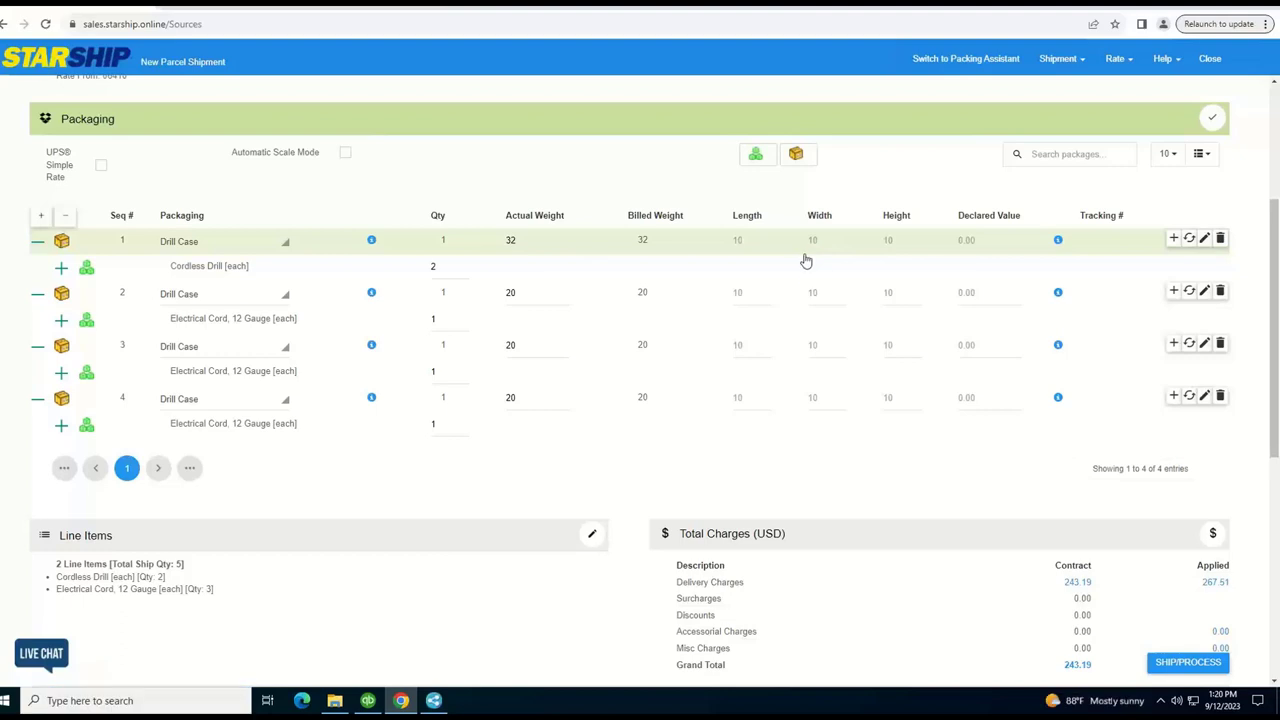
Finish package editing and scroll the rate quotes, keeping UPS Ground at $267.51
click(1210, 121)
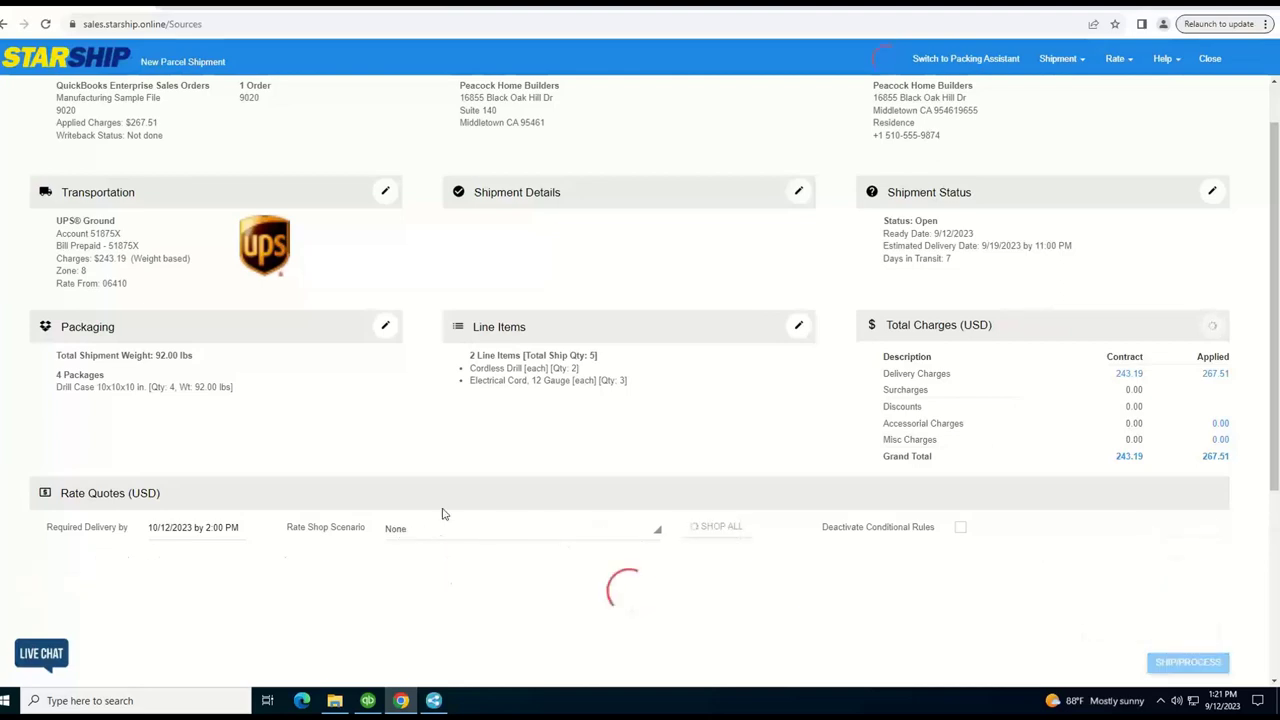
scroll(443, 514, down, 1)
scroll(432, 515, down, 1)
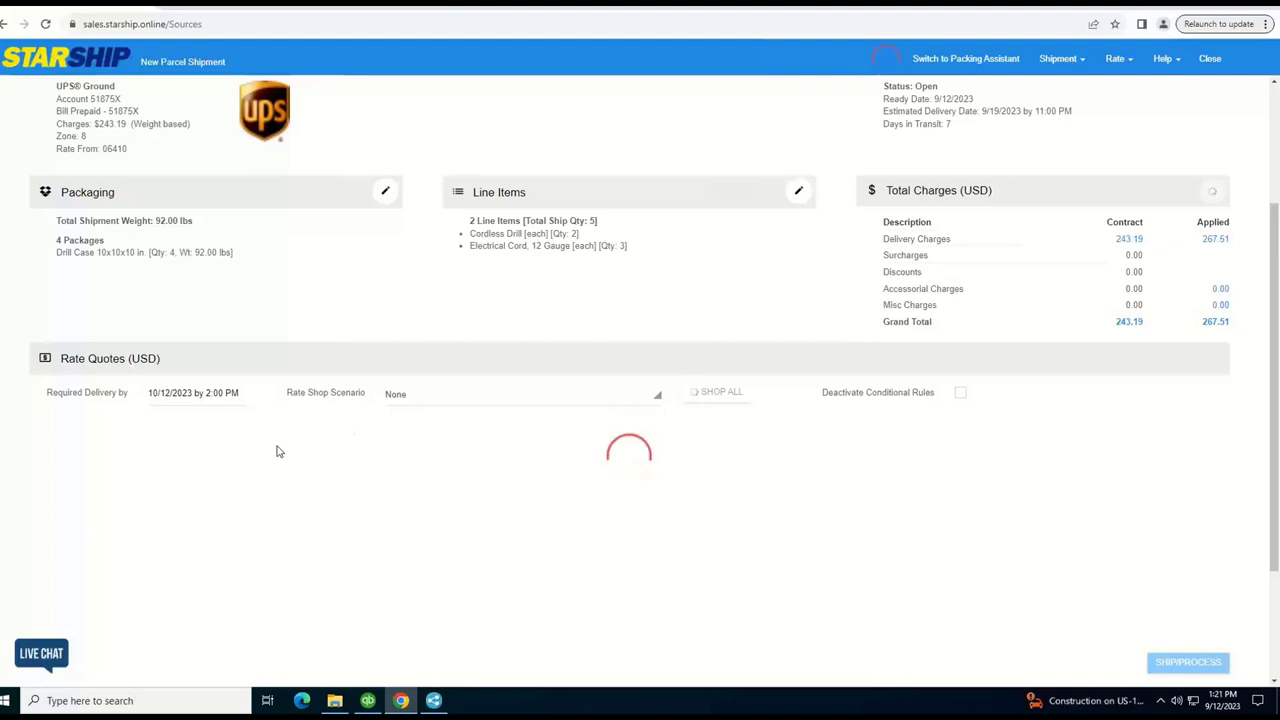
scroll(279, 452, down, 1)
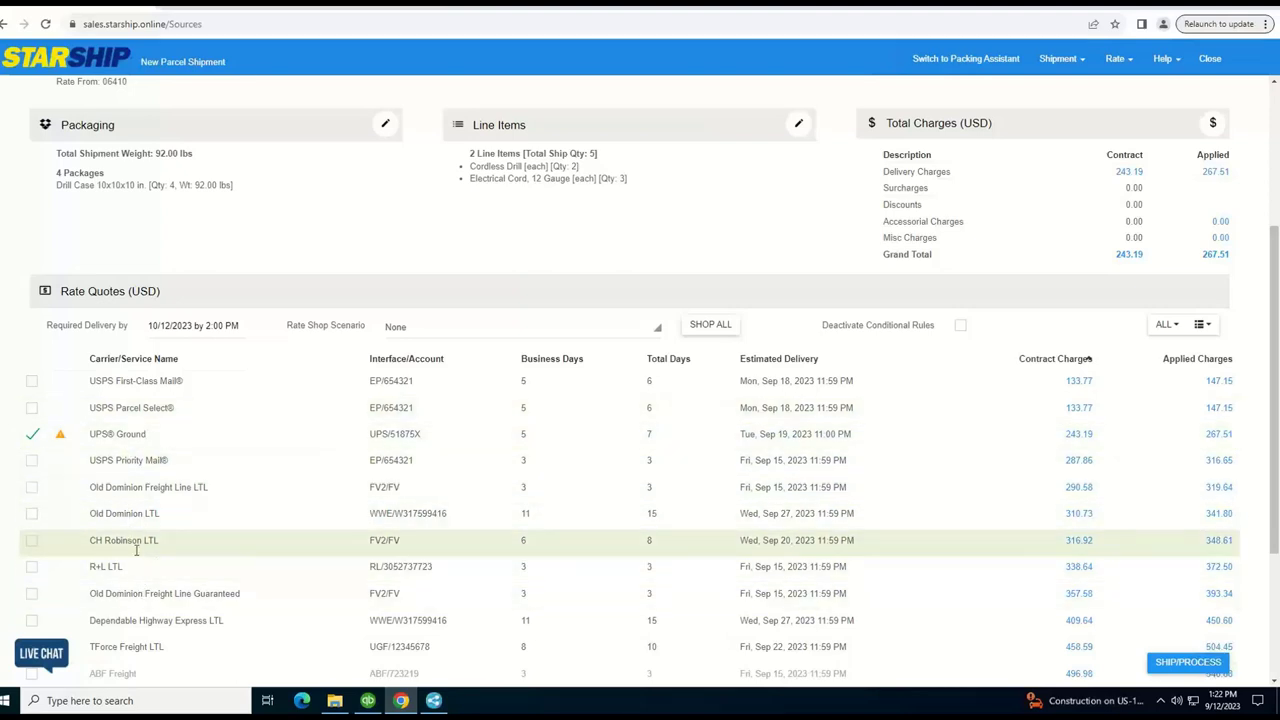
scroll(136, 549, down, 1)
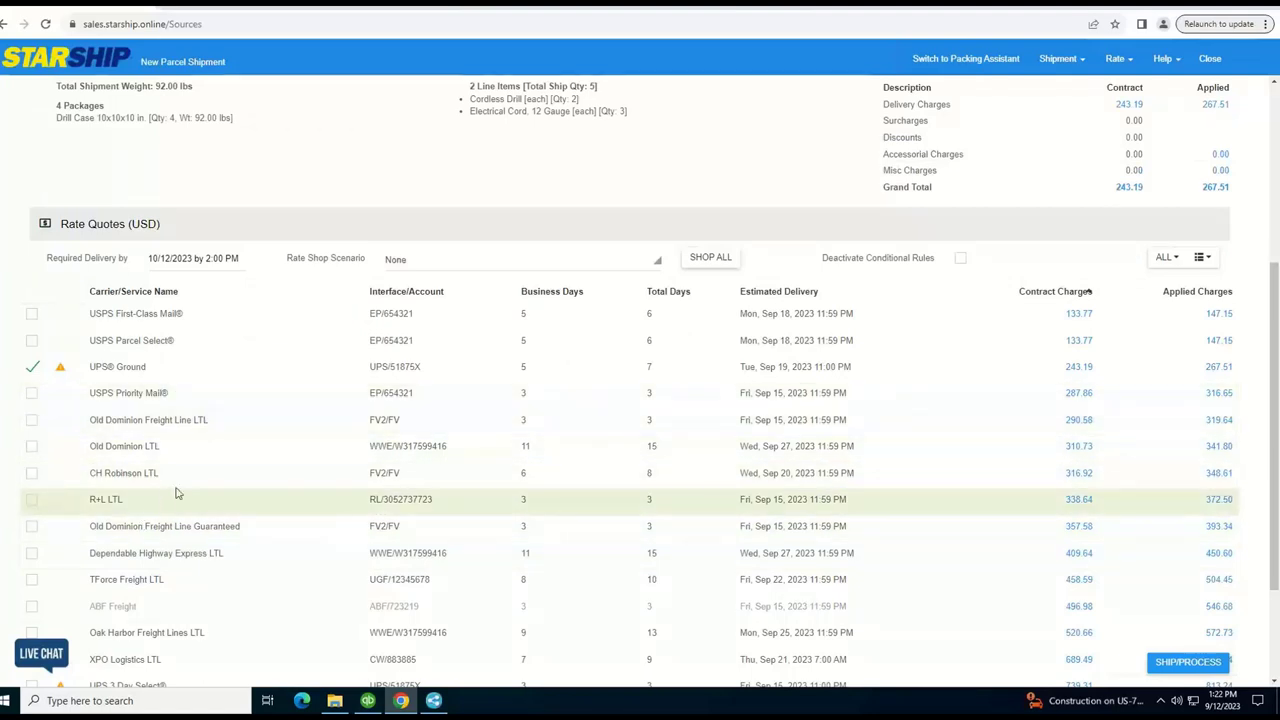
Process the UPS Ground shipment with SHIP/PROCESS and return to QuickBooks Sales Orders
click(1177, 667)
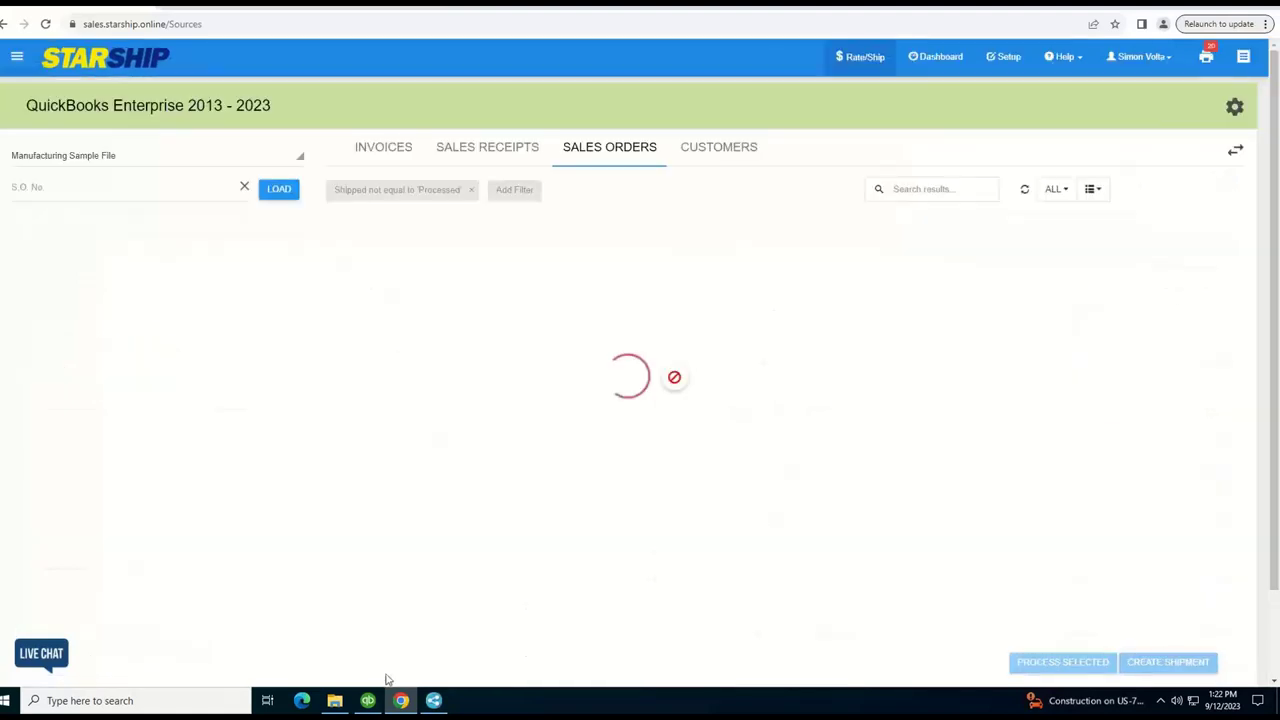
Search S.O. No. 9020 with Find in the QuickBooks Sales Order window
mouse_move(366, 705)
click(360, 610)
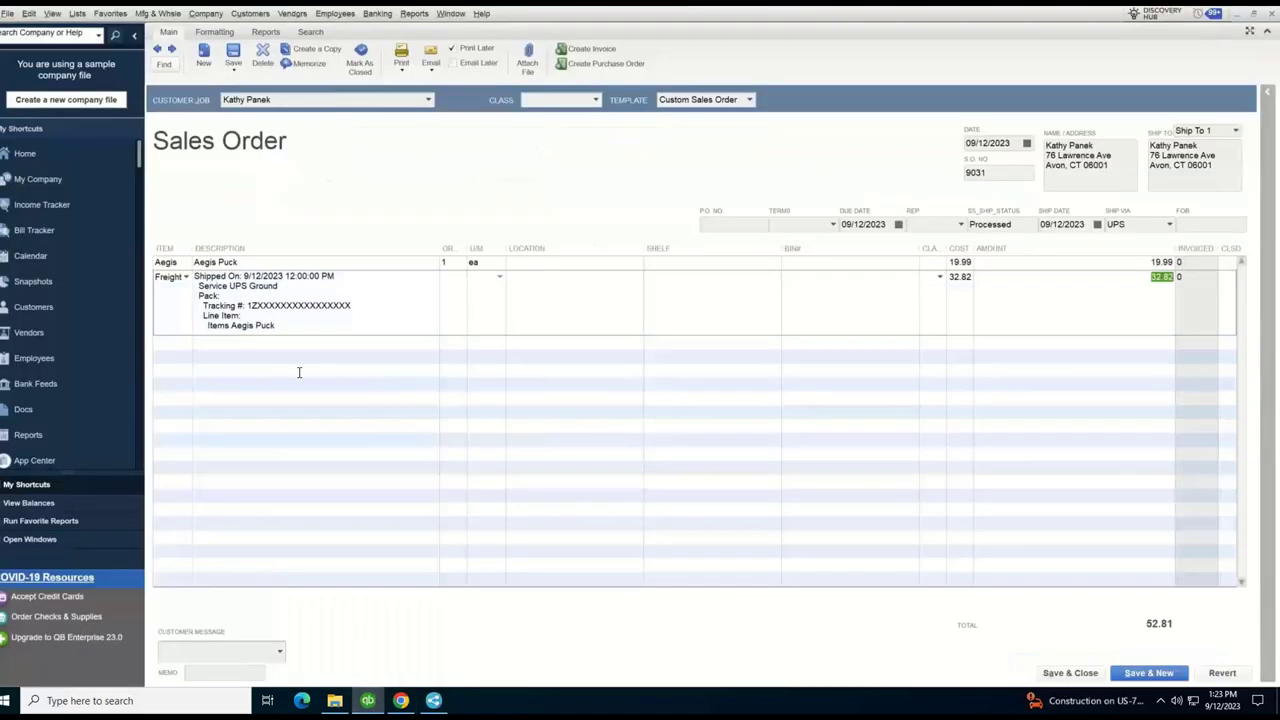
click(165, 64)
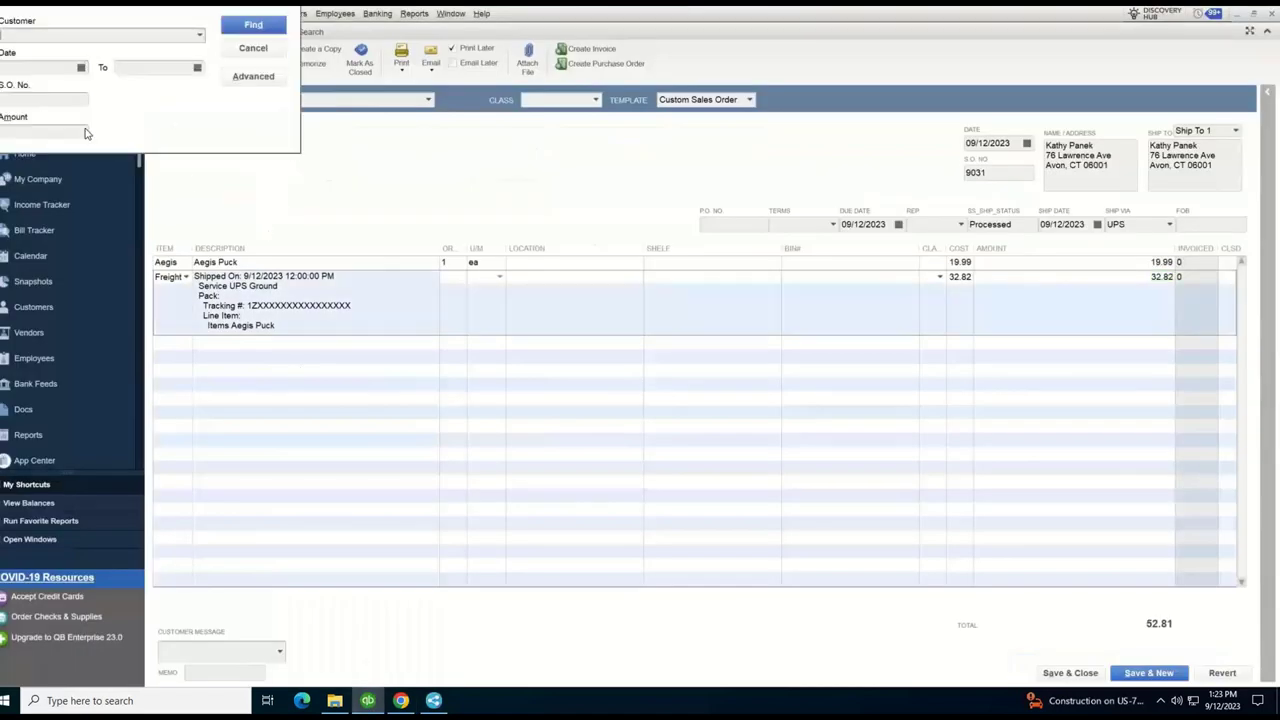
click(32, 96)
text(9020)
key(Return)
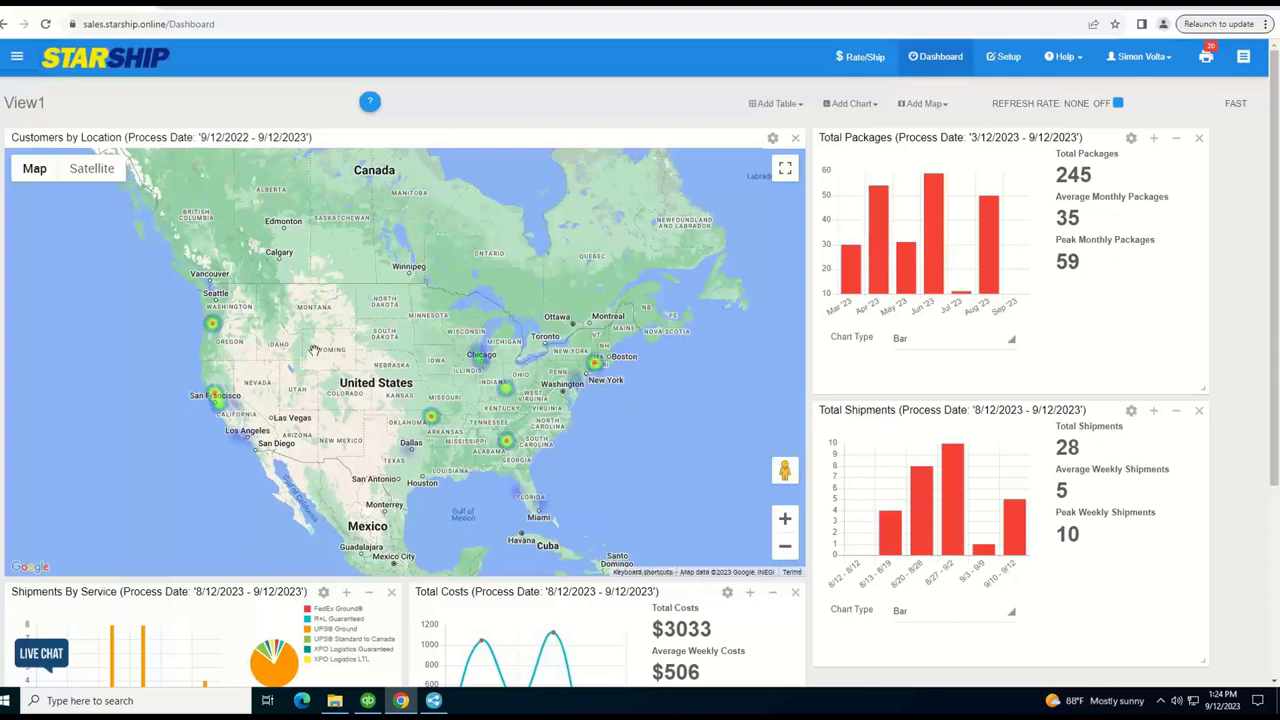
Reveal the filter bar on the dashboard's Customers by Location map
click(770, 141)
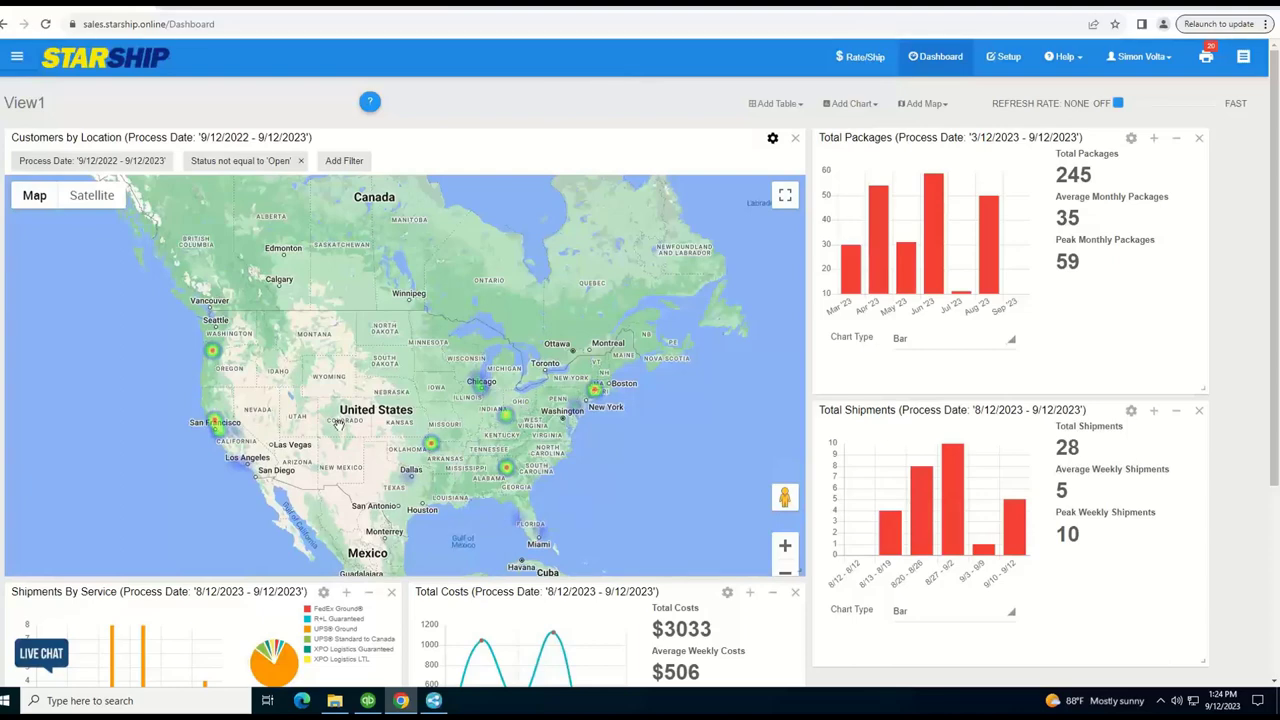
Set the Total Packages chart's Process Date filter to Past 3 Months and apply it
click(855, 103)
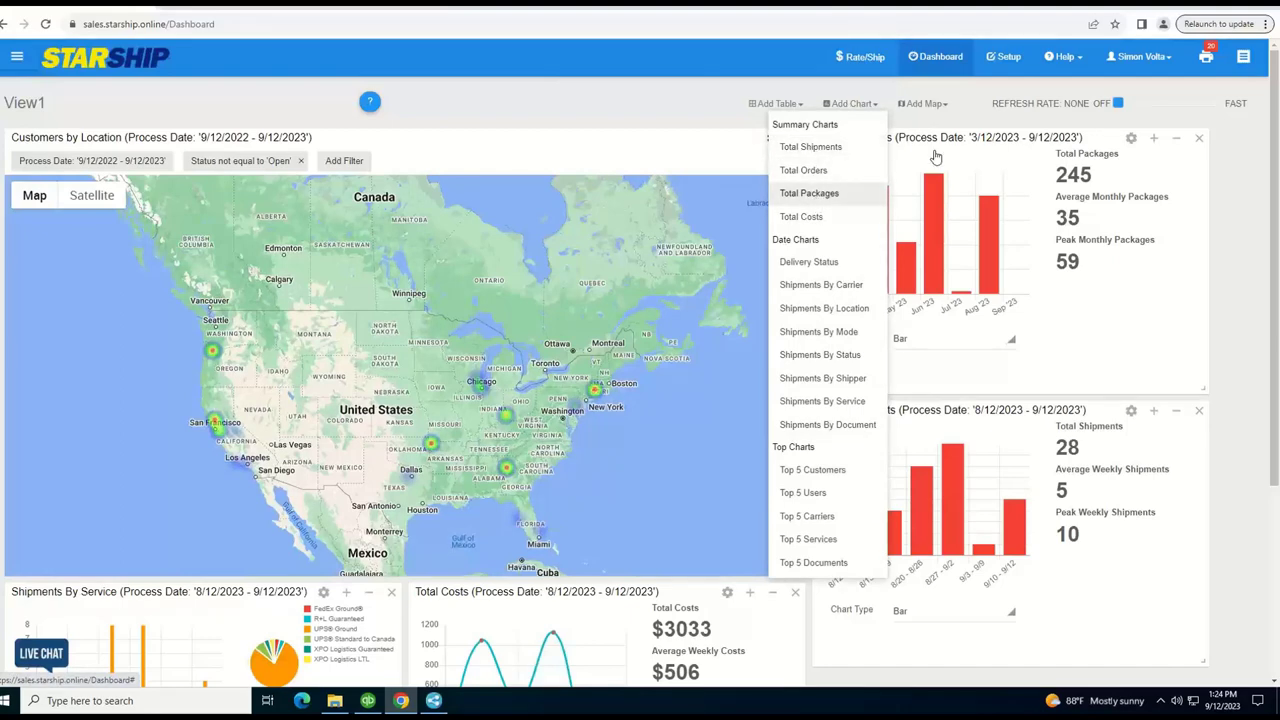
click(1131, 139)
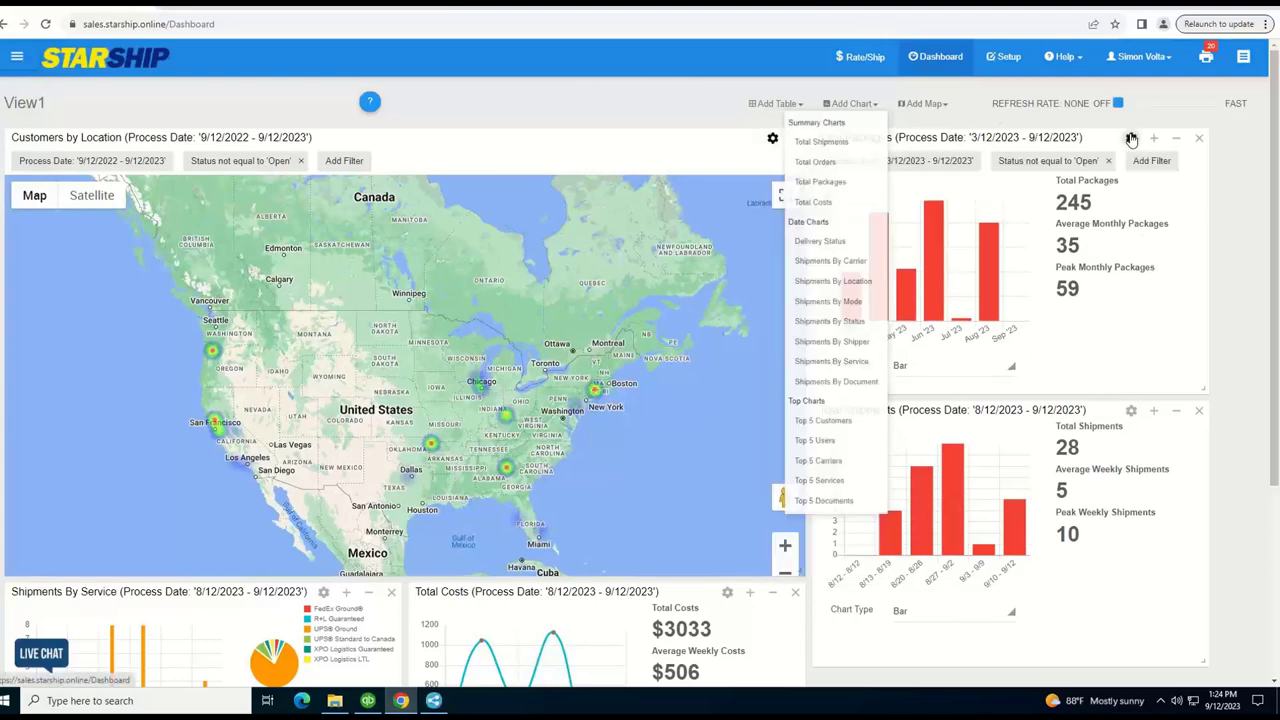
click(1131, 137)
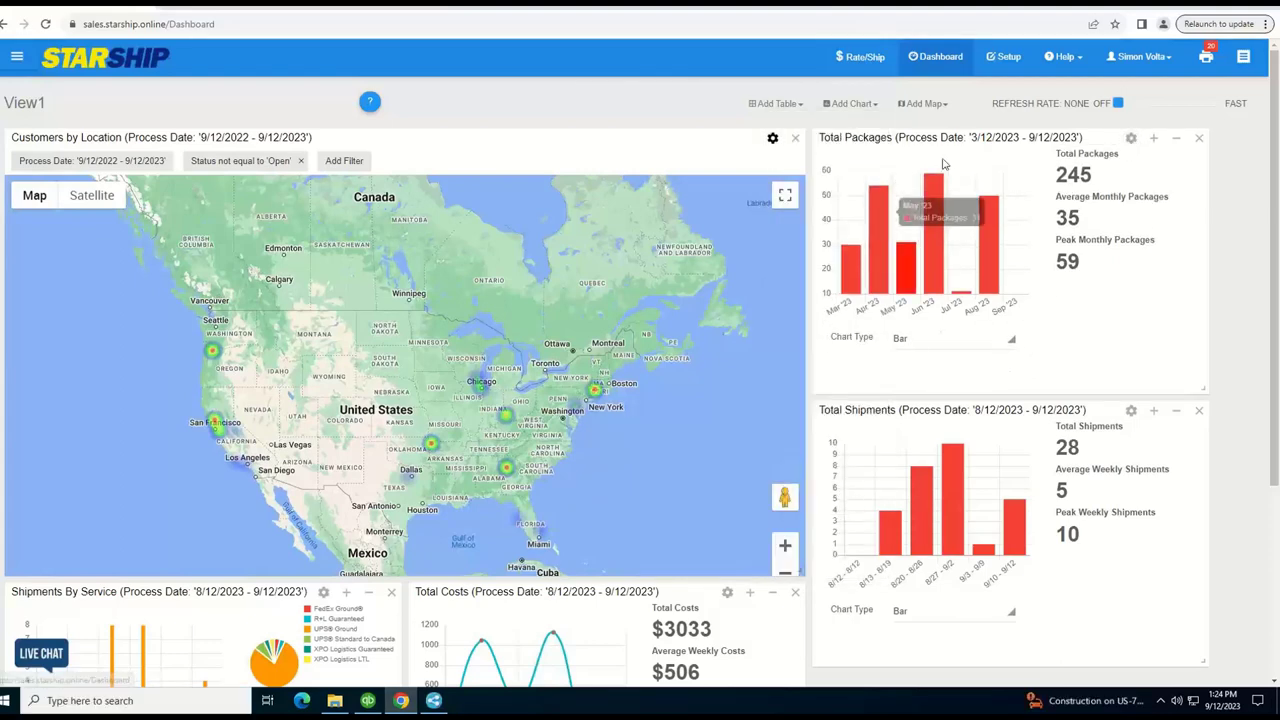
click(1131, 137)
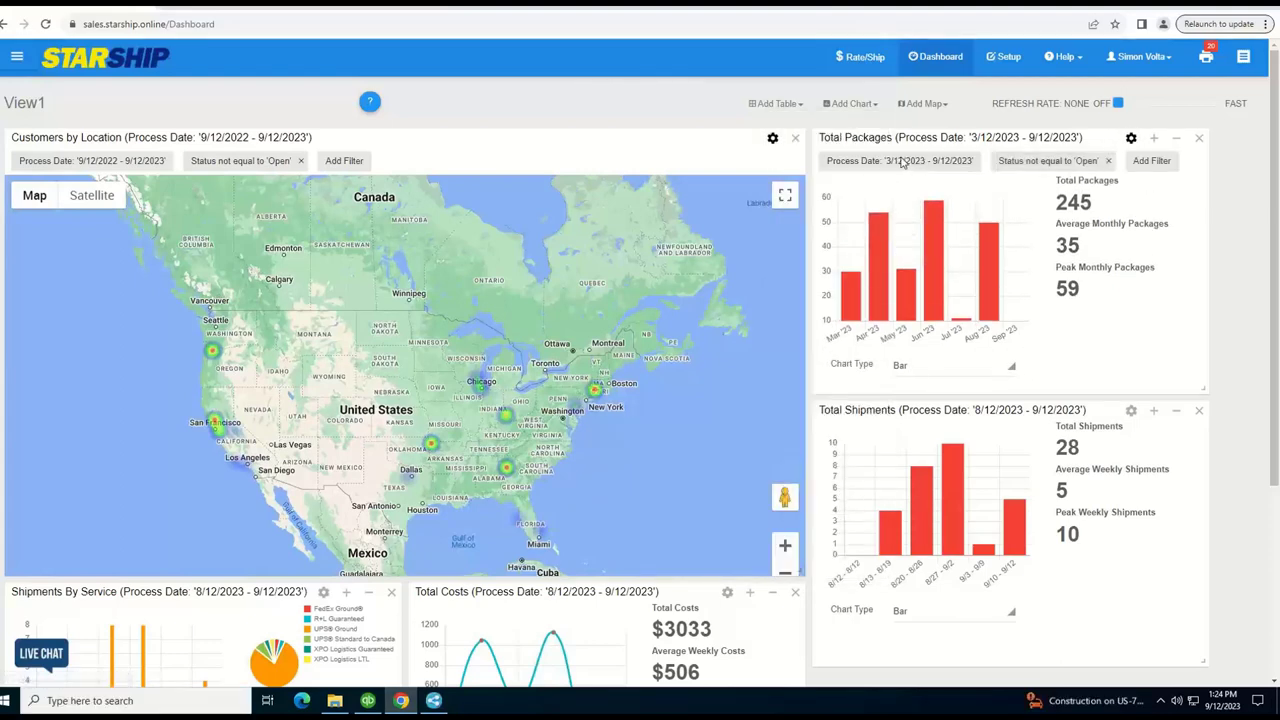
click(900, 161)
click(872, 321)
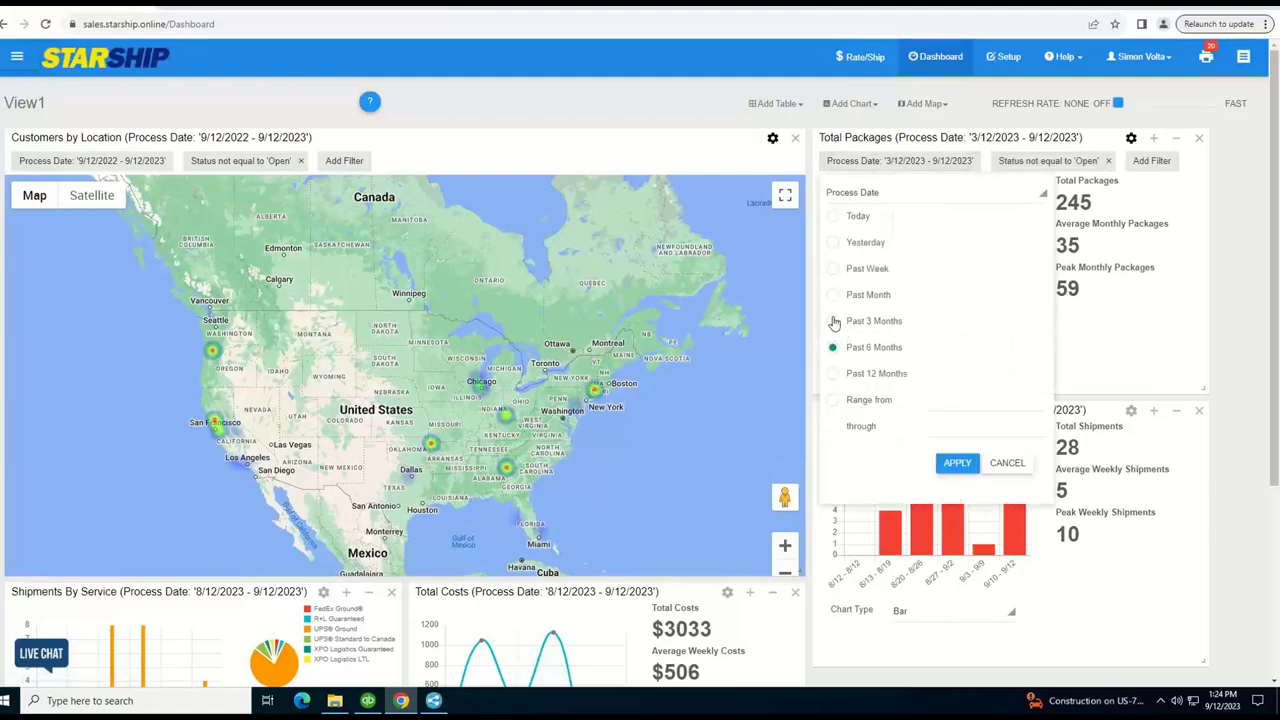
click(950, 463)
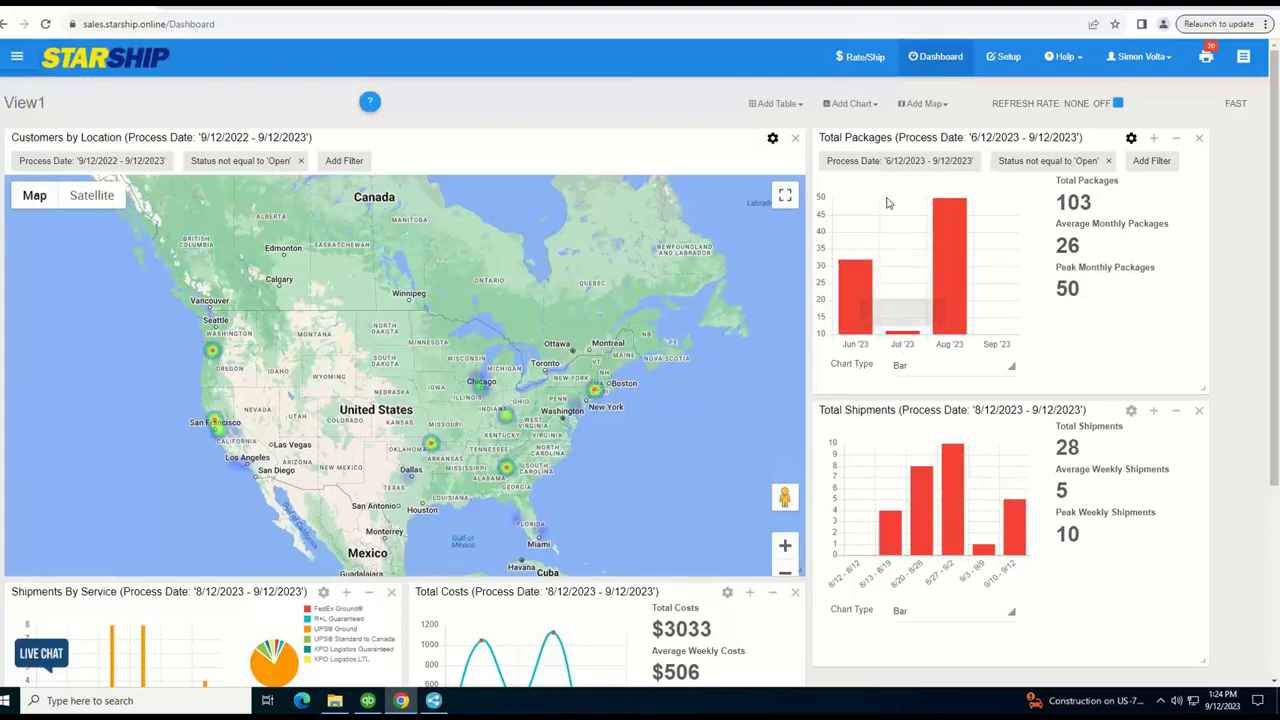
click(16, 57)
Run the Charges Comparison (Applied vs Contract) report with Ready Date/Time set to Past 3 Months
click(40, 410)
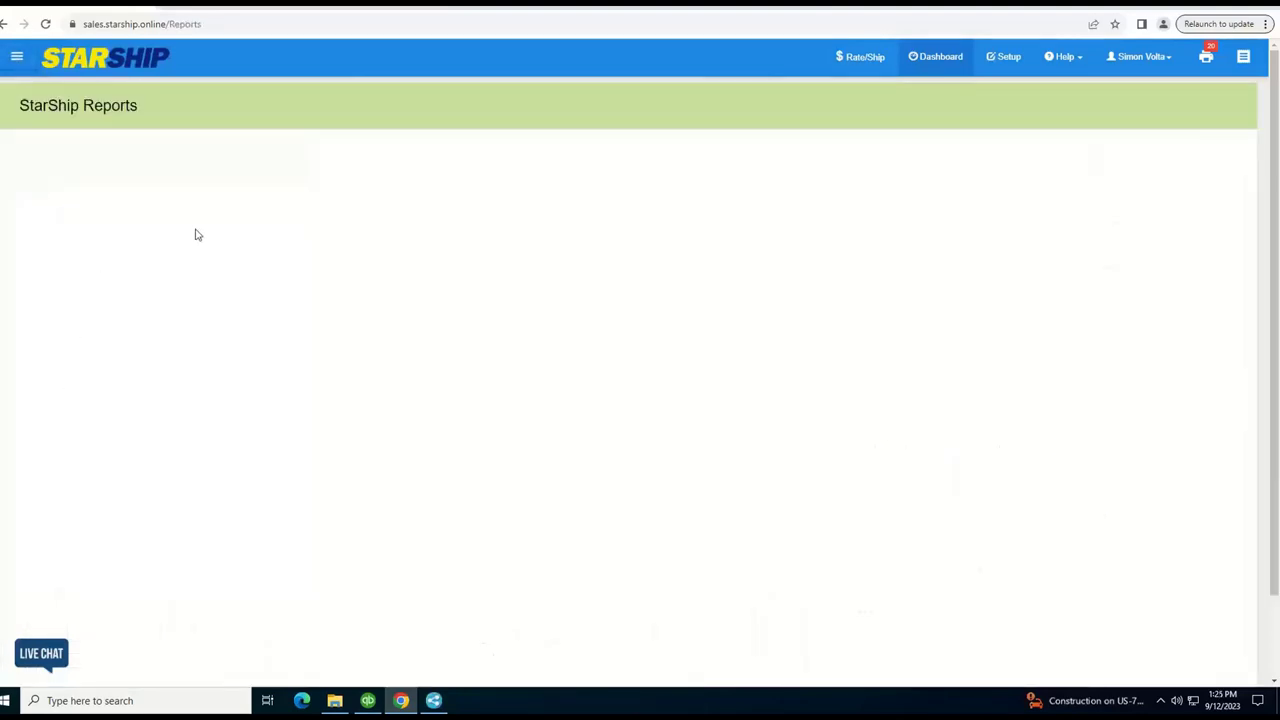
click(164, 157)
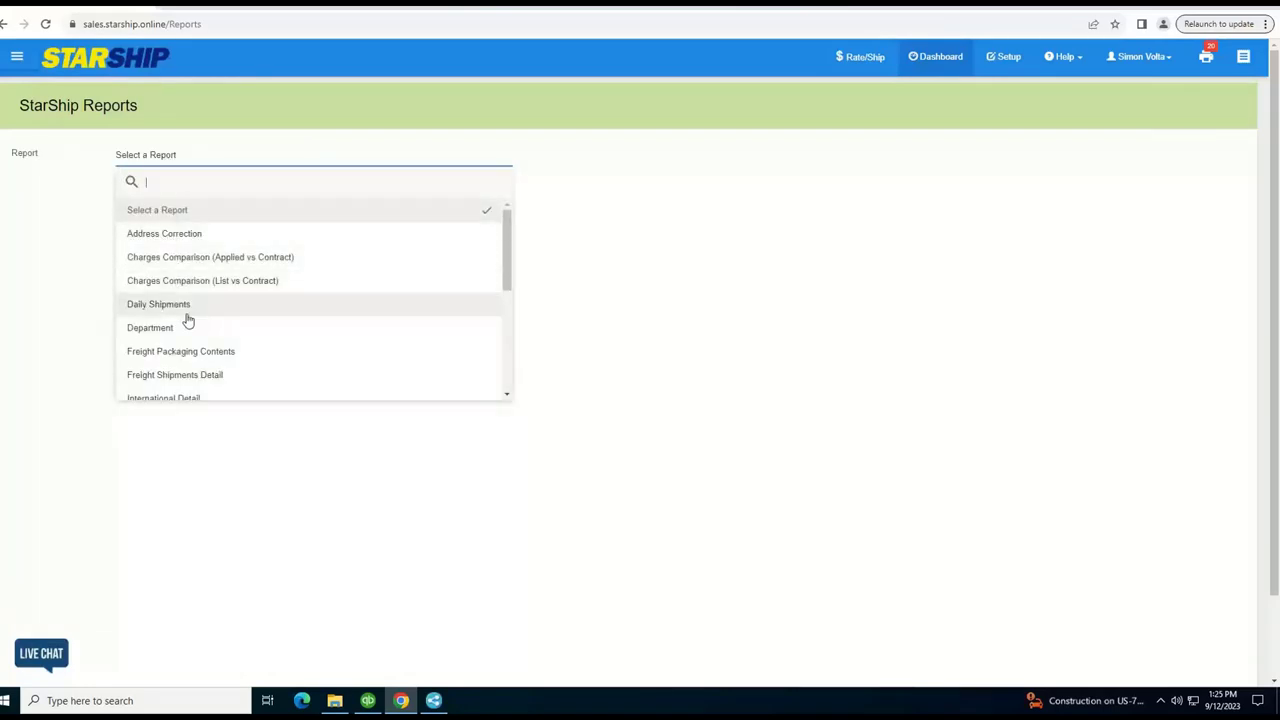
scroll(188, 320, down, 1)
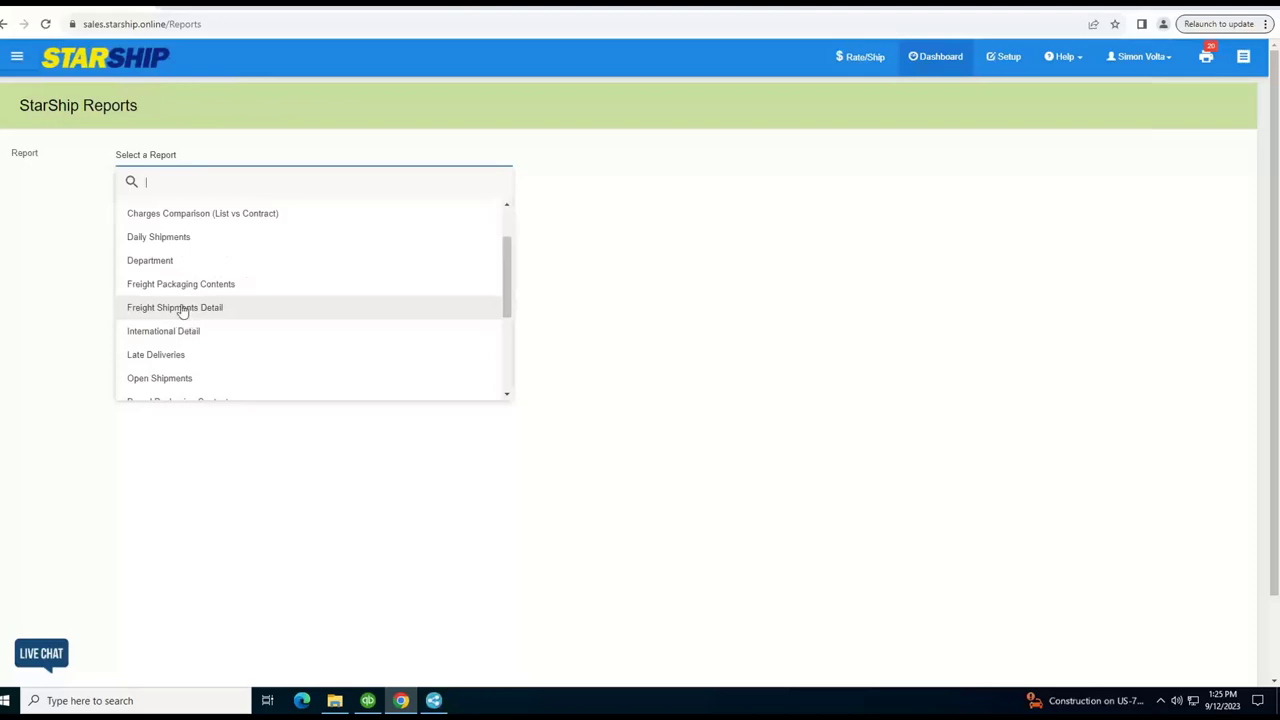
scroll(180, 305, up, 1)
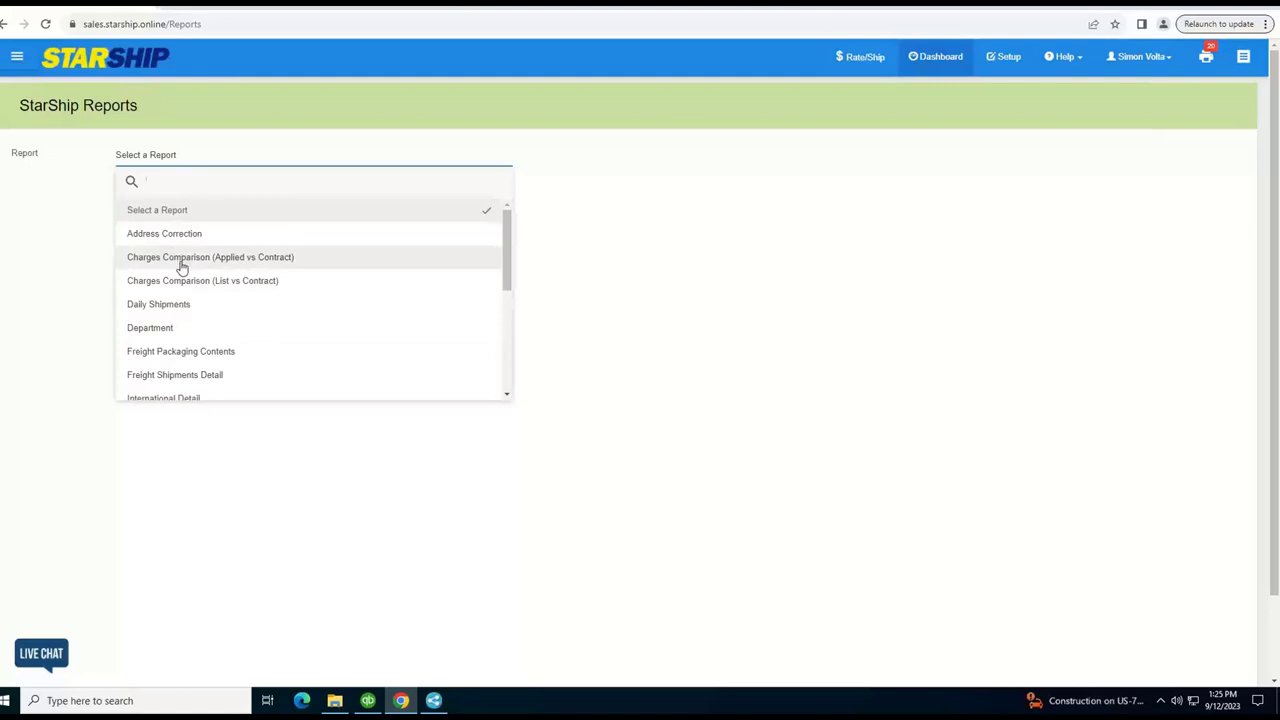
click(180, 264)
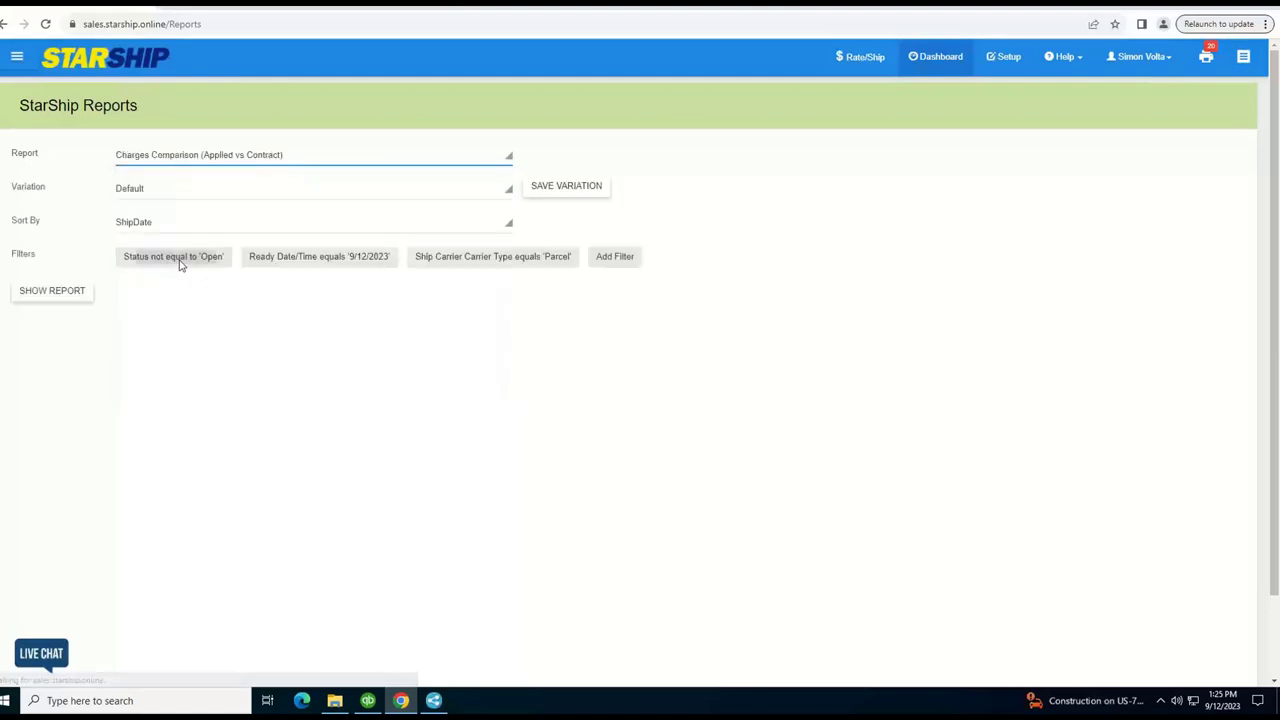
click(310, 258)
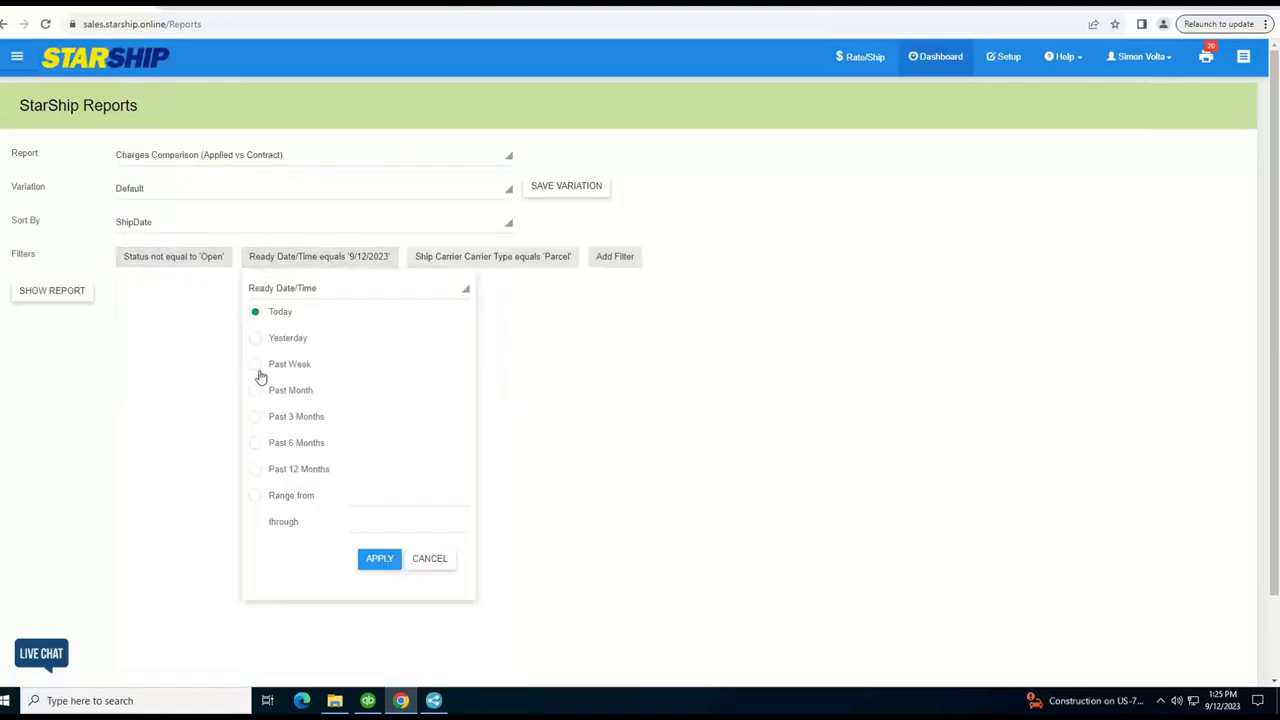
click(370, 560)
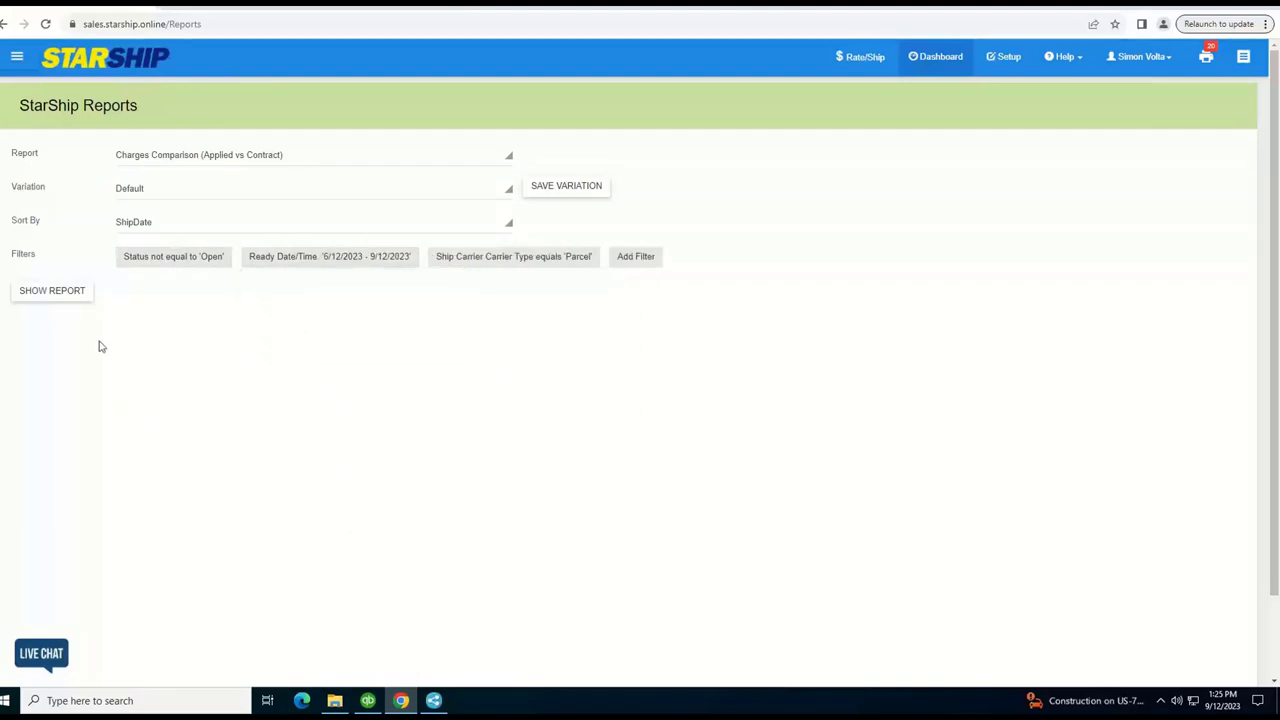
click(46, 288)
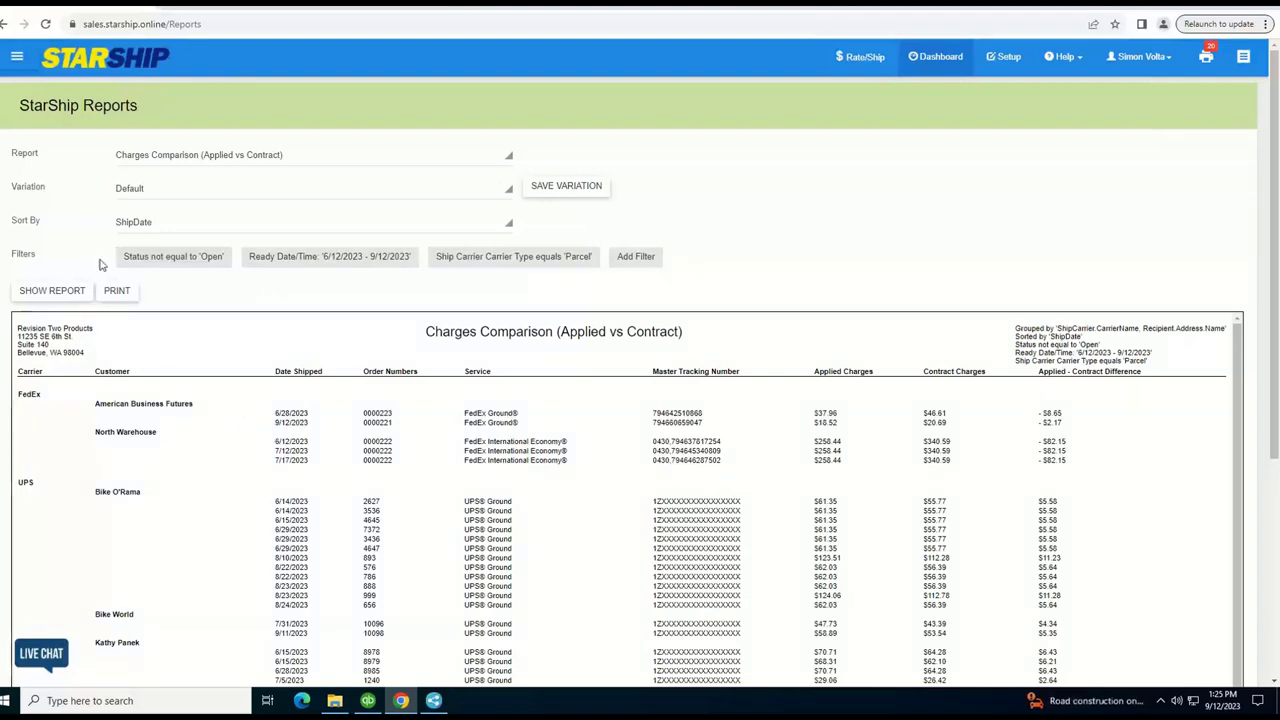
Preview the pending eNotify shipment email for order 9024 and scroll through it
click(12, 59)
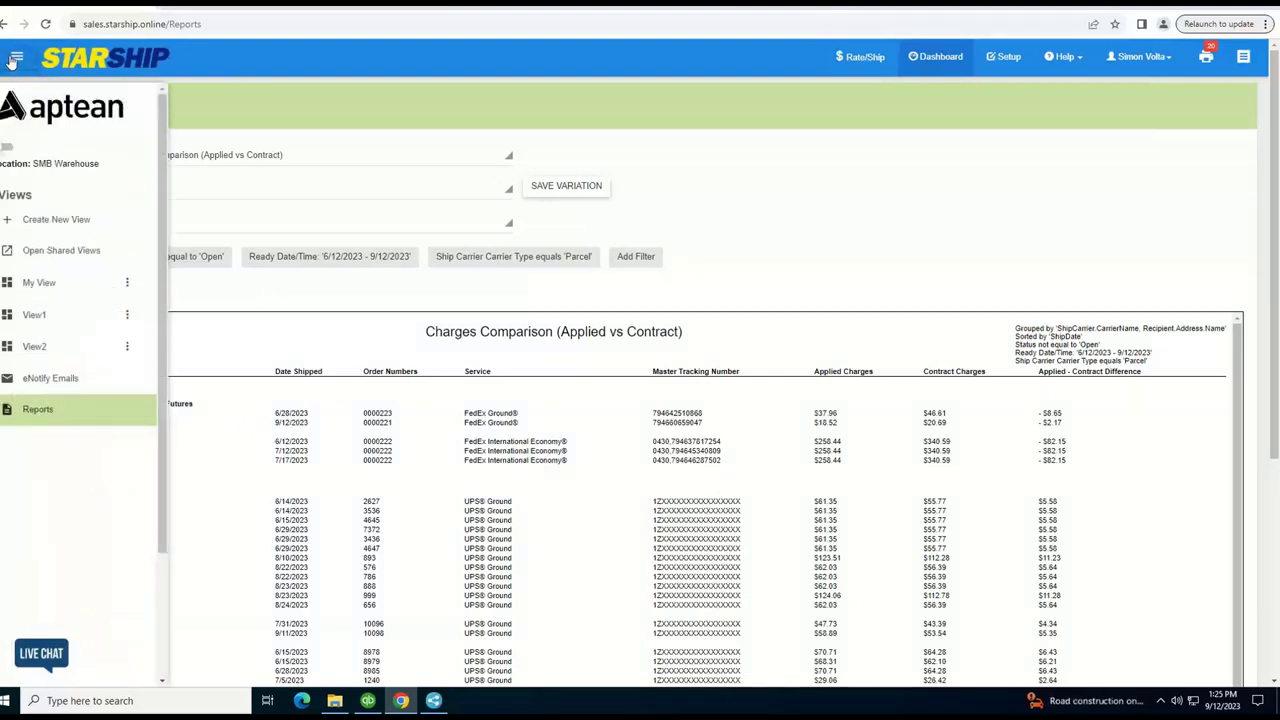
click(50, 377)
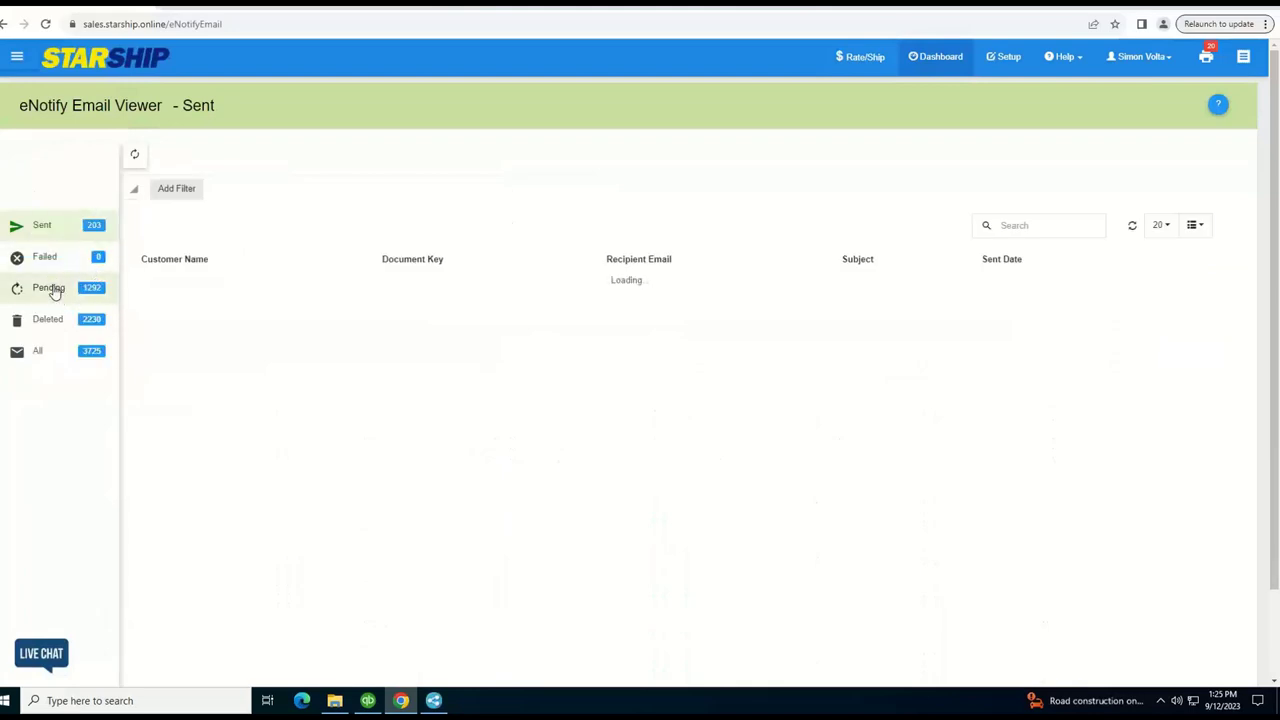
click(52, 289)
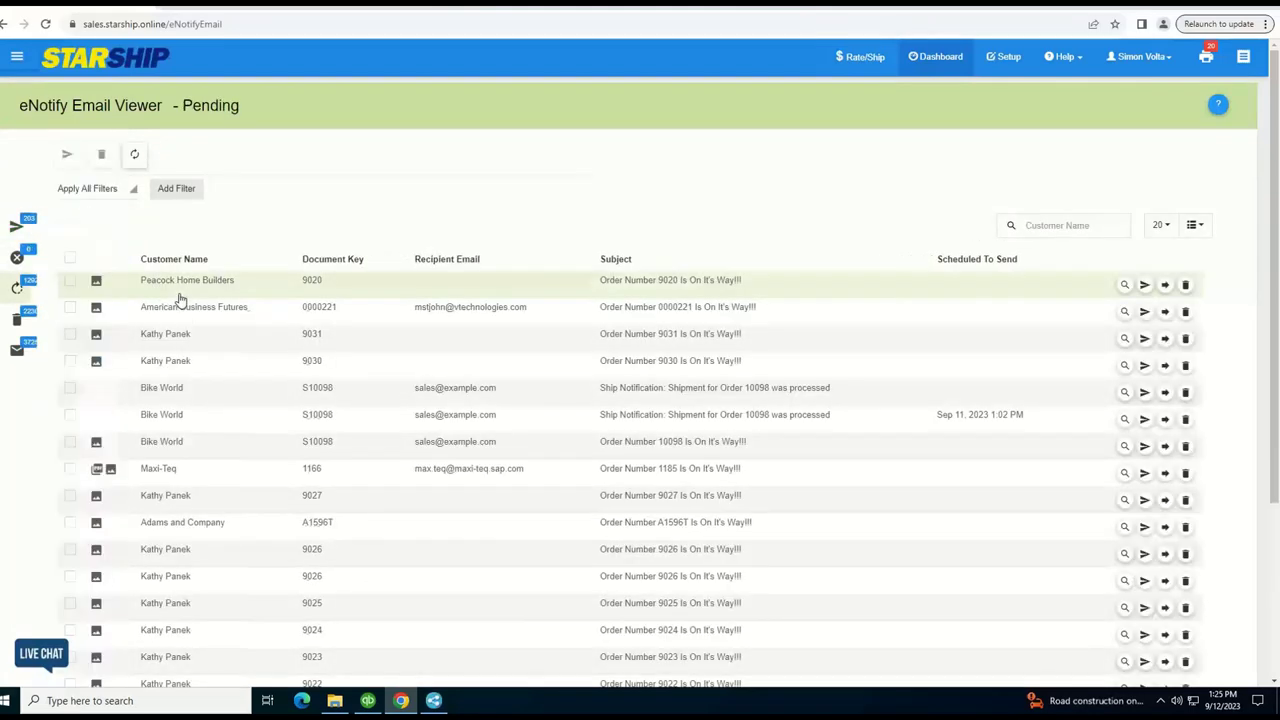
click(583, 622)
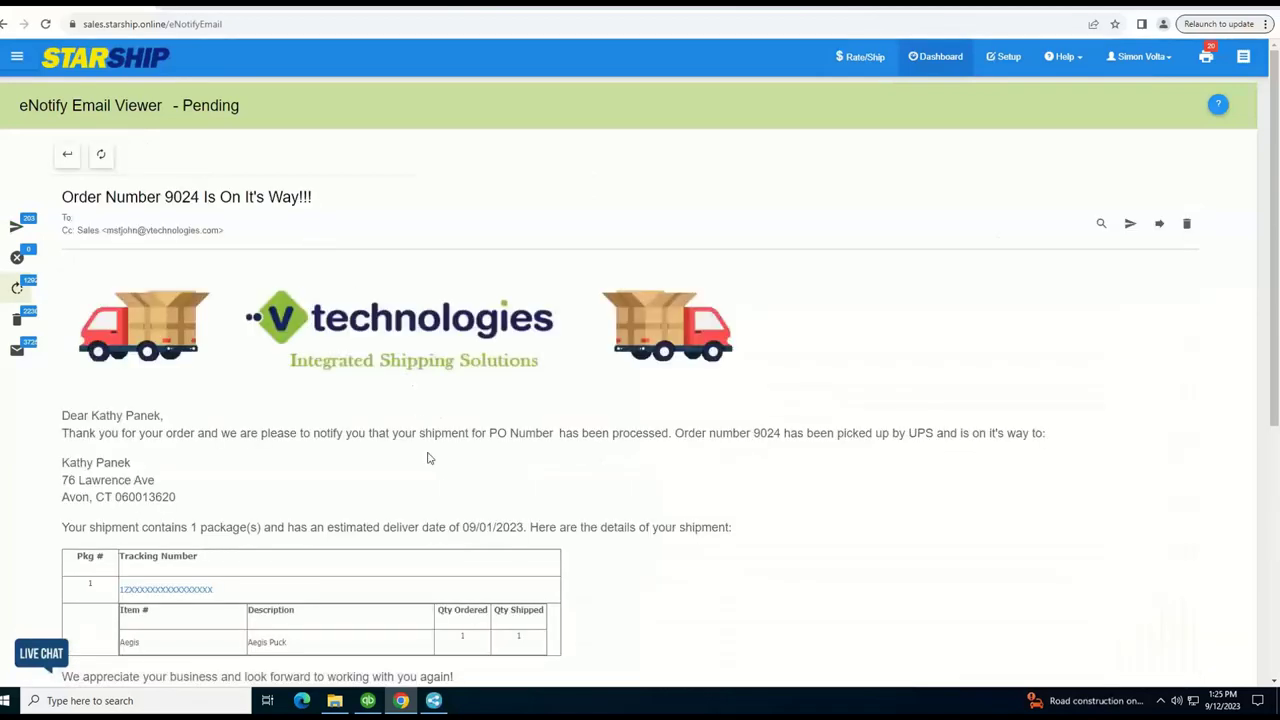
scroll(340, 455, down, 1)
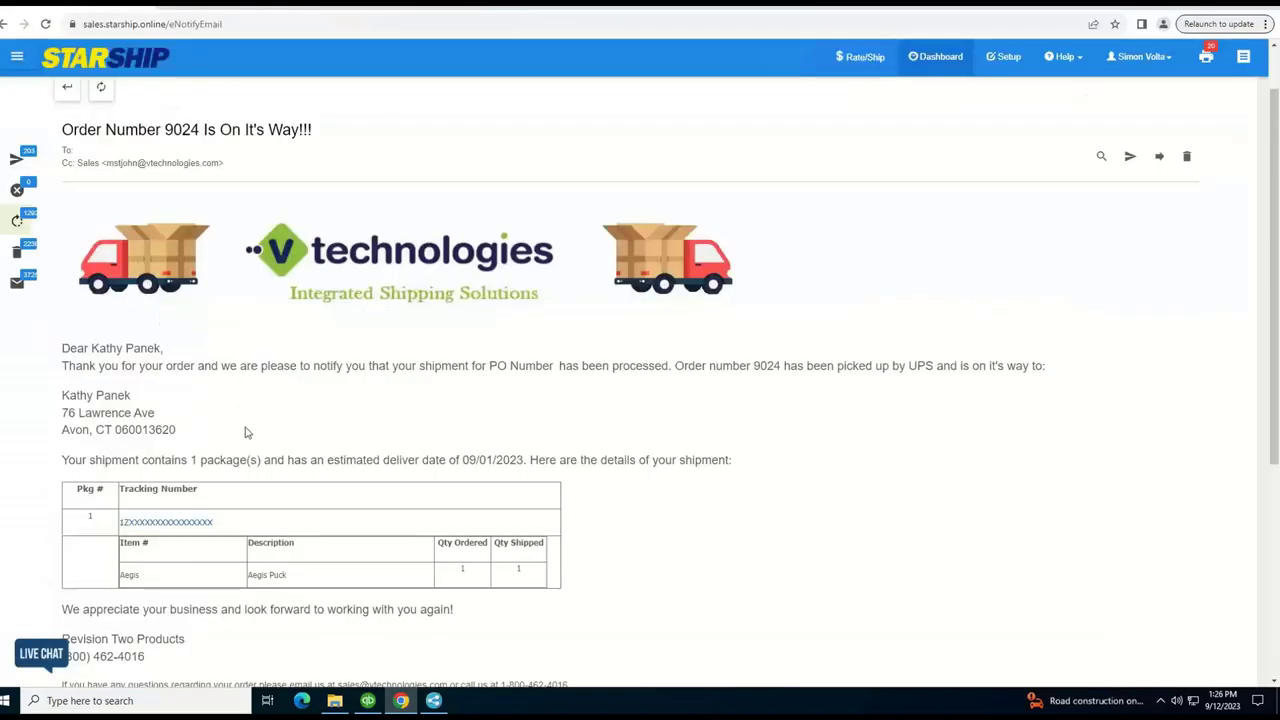
scroll(247, 432, down, 3)
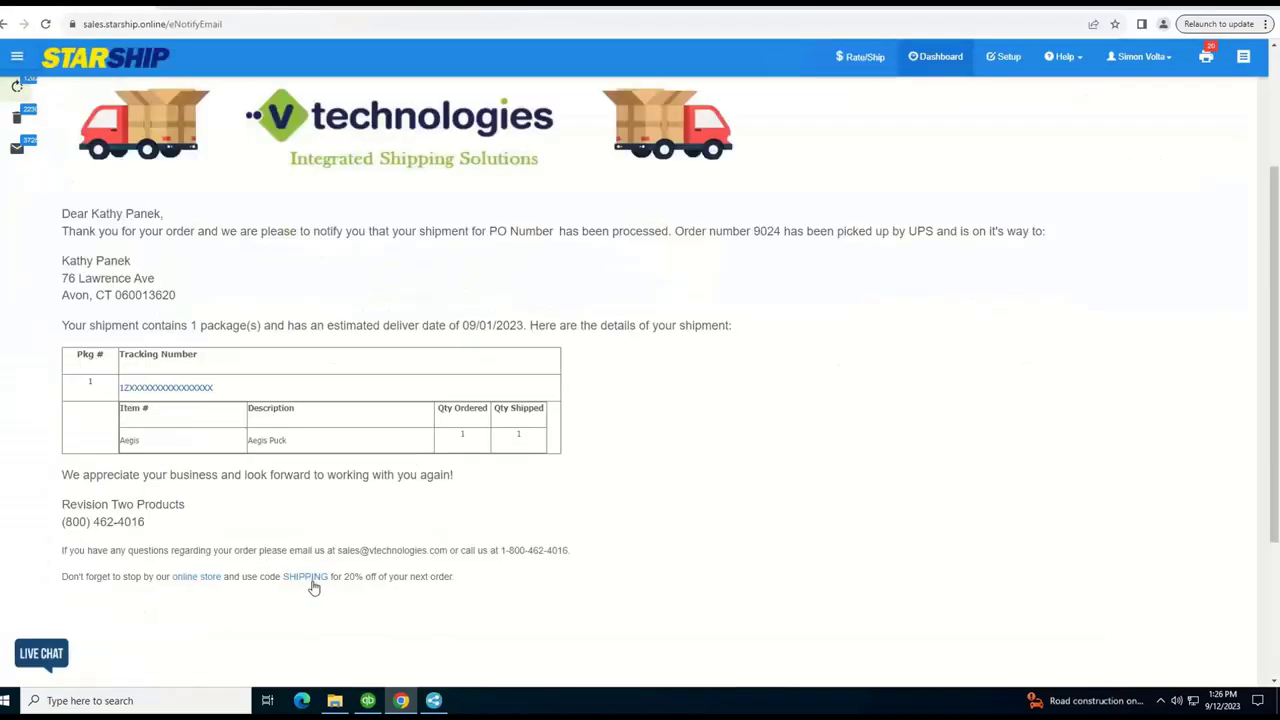